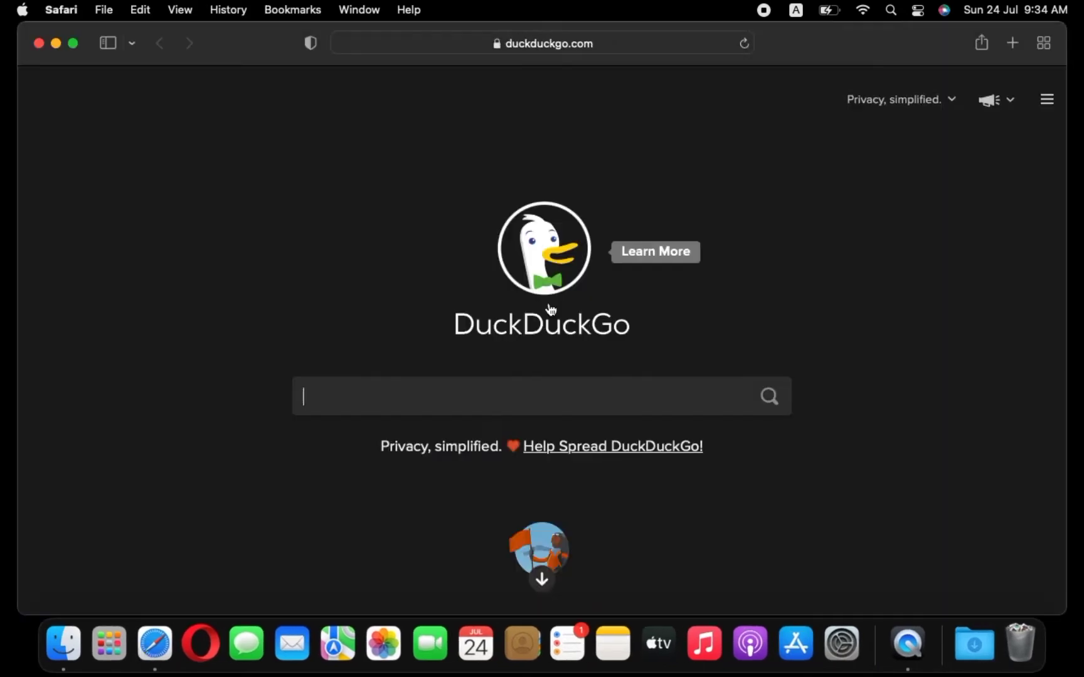
# Step: Search the web for "jetbrains toolbox download" using the autocomplete suggestion
pyautogui.write('je')
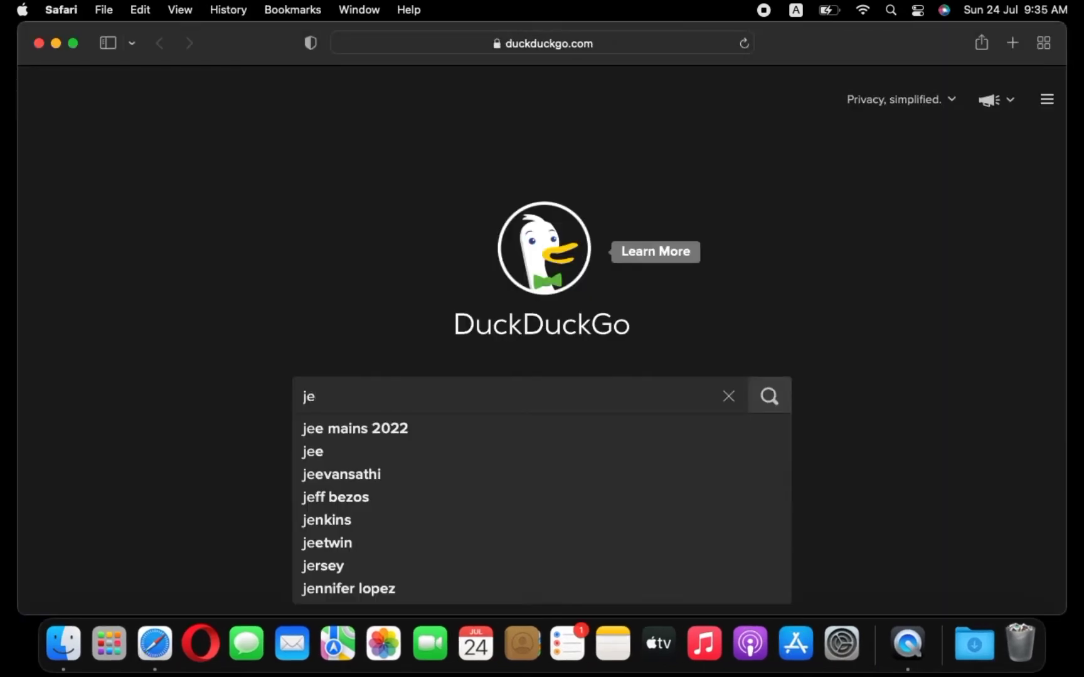
pyautogui.write('tbra')
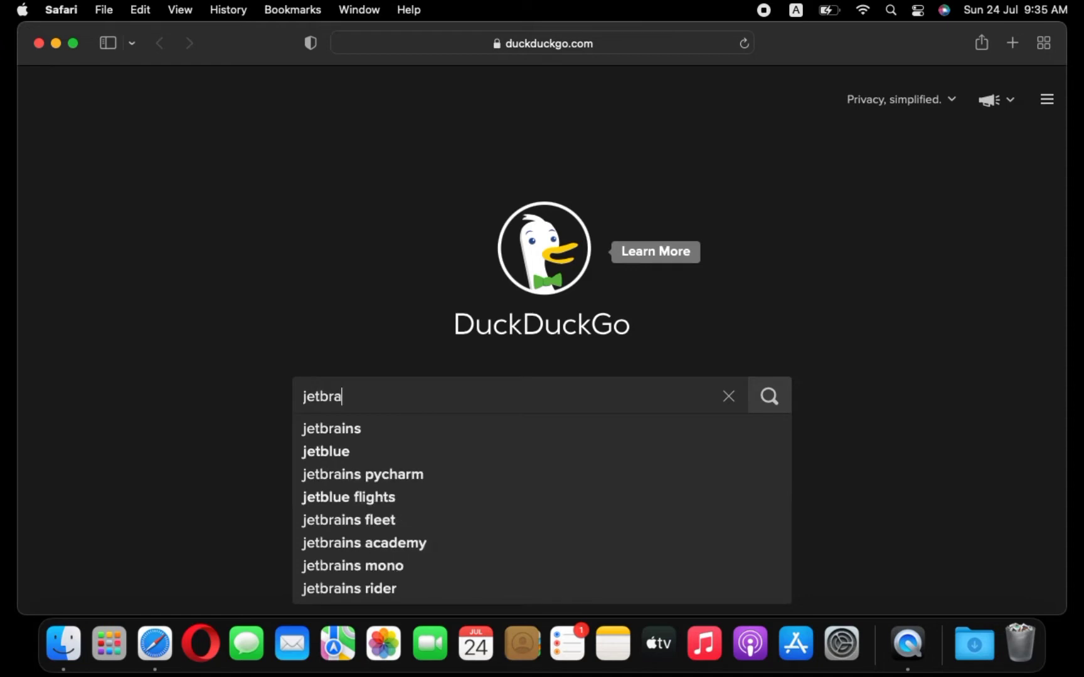
pyautogui.write('ins')
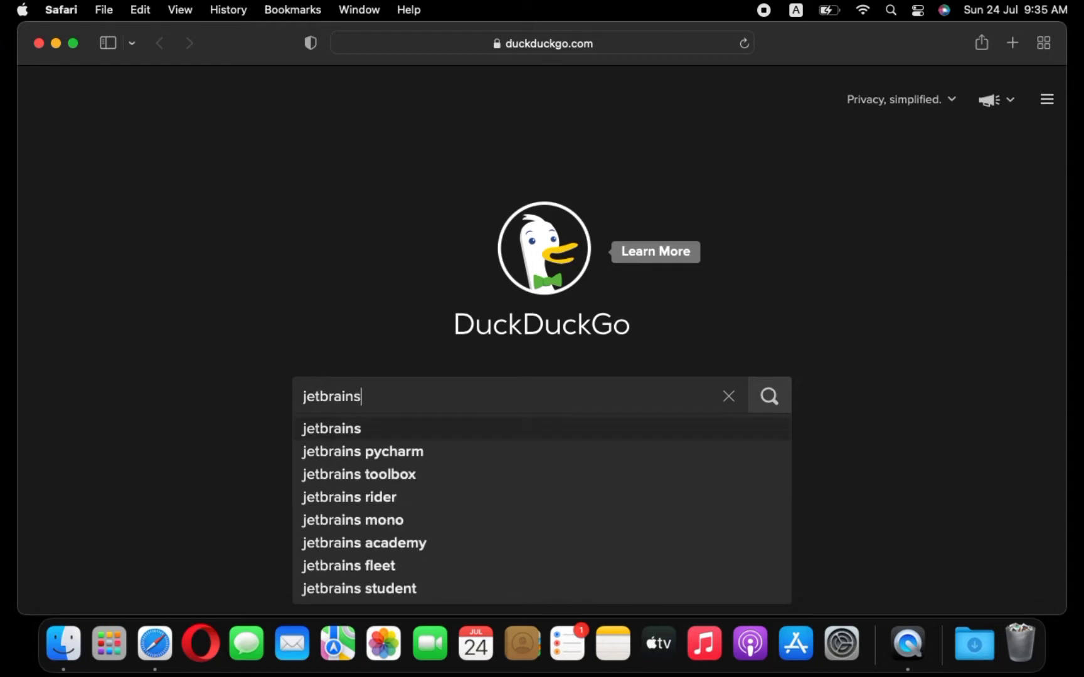
pyautogui.write(' to')
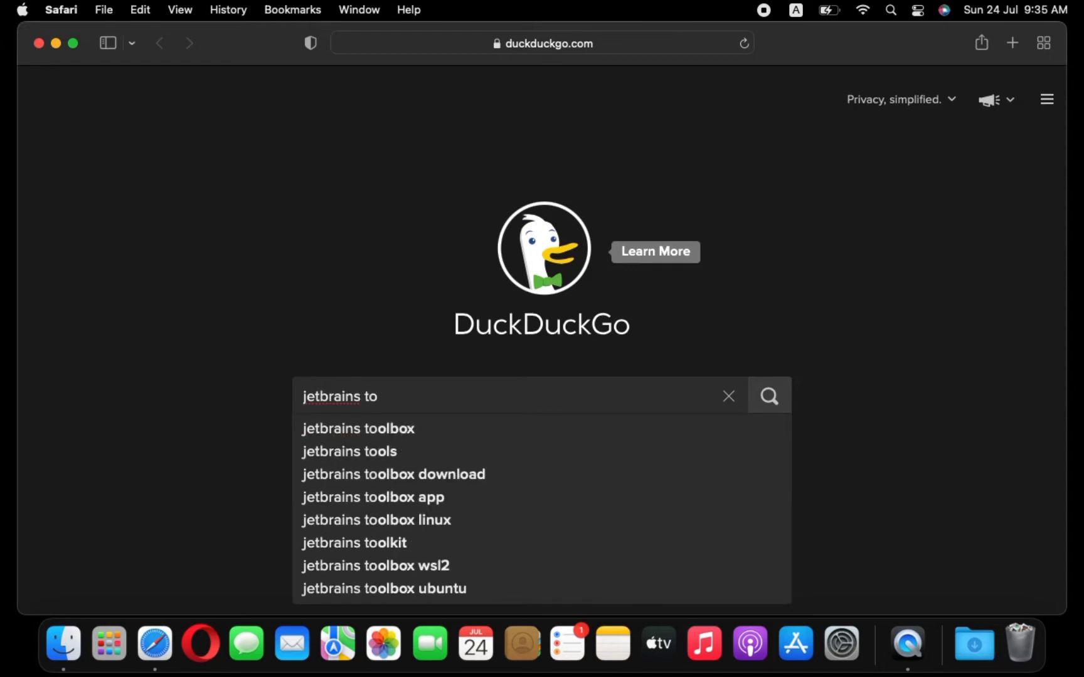
pyautogui.press('Down')
pyautogui.press('Down')
pyautogui.press('Down')
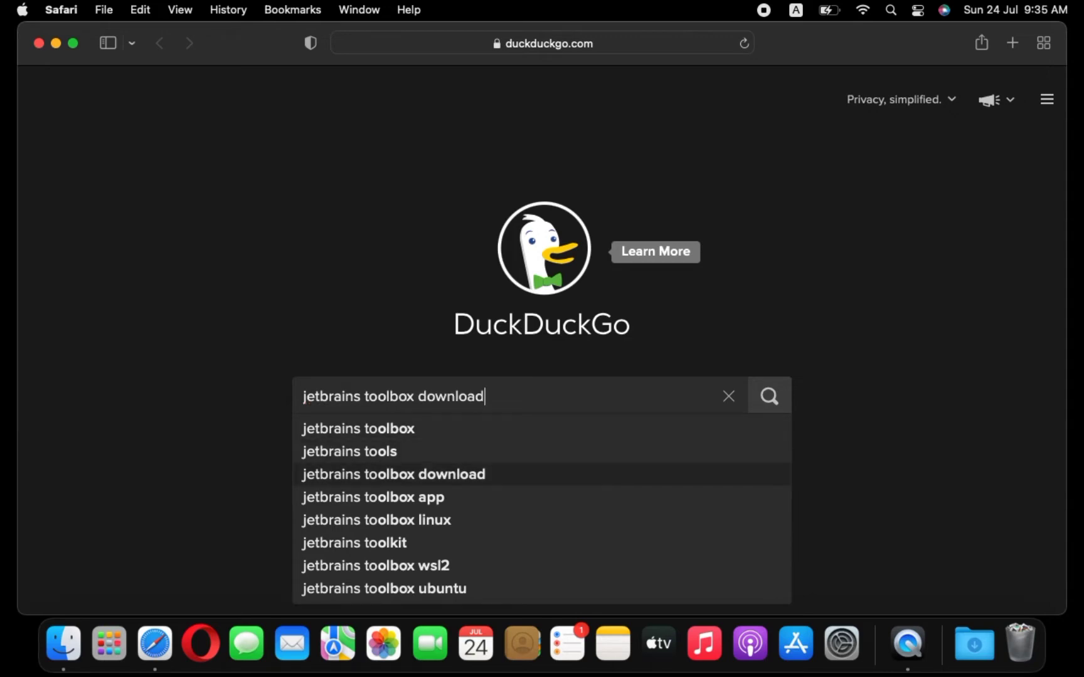
pyautogui.press('Return')
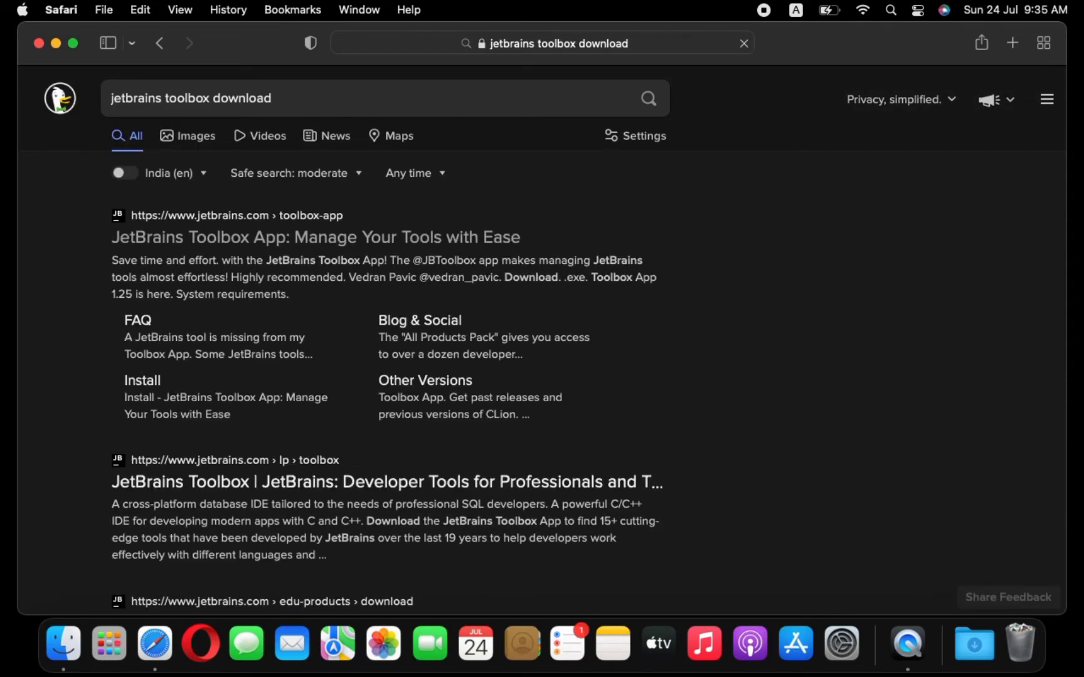
# Step: Open the JetBrains Toolbox App page and download the .dmg (Intel) installer, allowing downloads from jetbrains.com
pyautogui.click(306, 244)
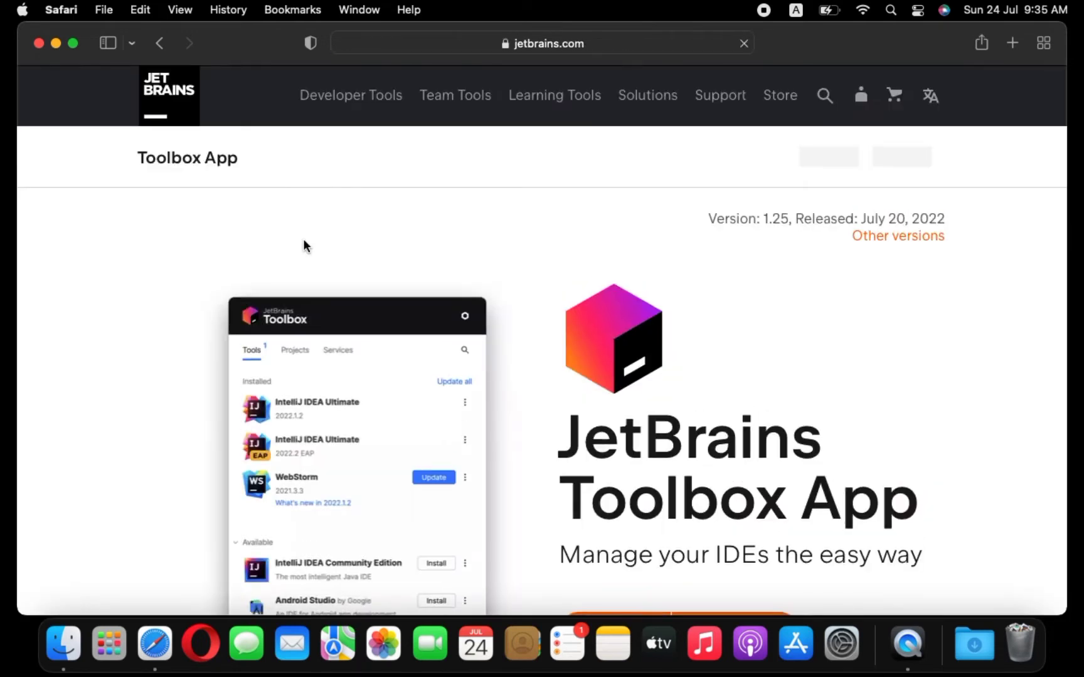
pyautogui.scroll(-3, 598, 381)
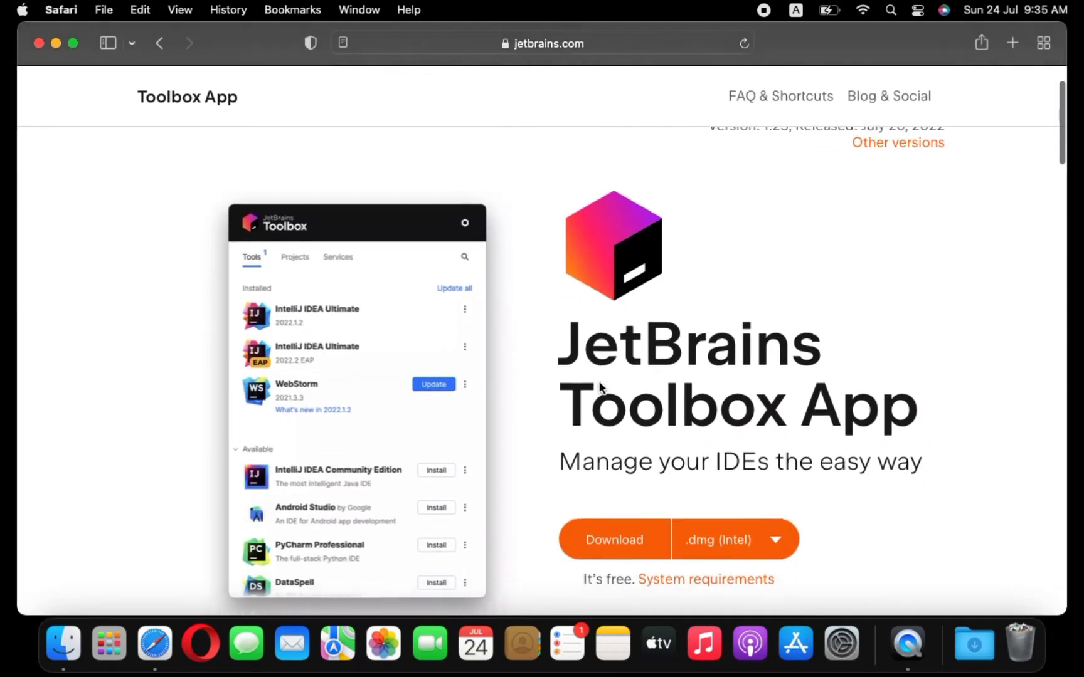
pyautogui.scroll(-2, 598, 381)
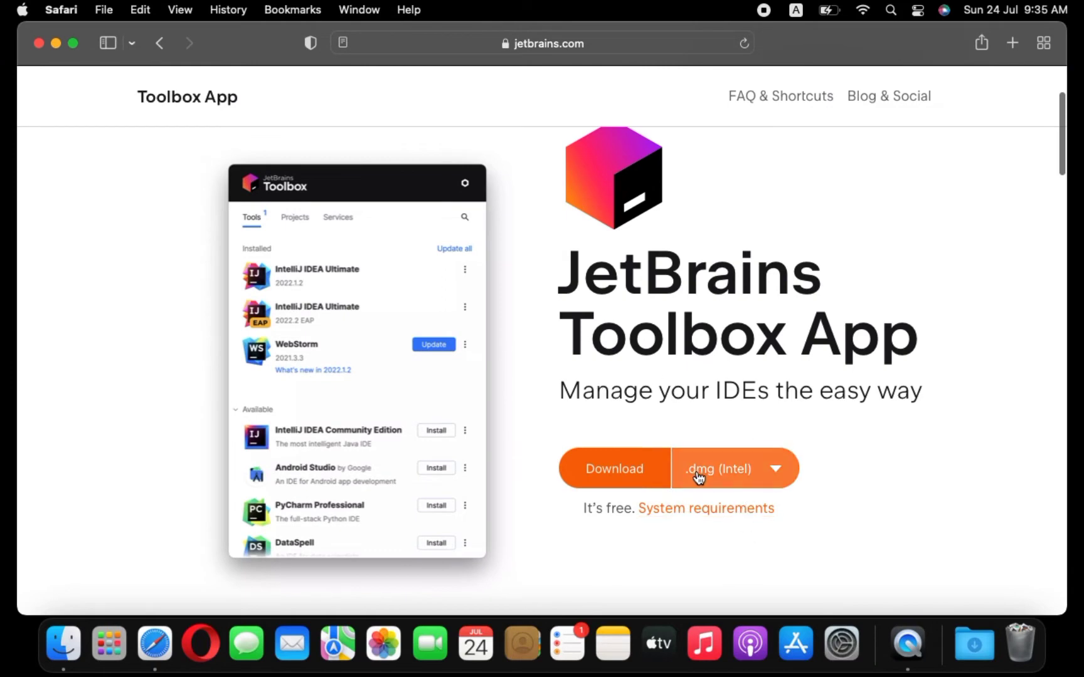
pyautogui.click(604, 474)
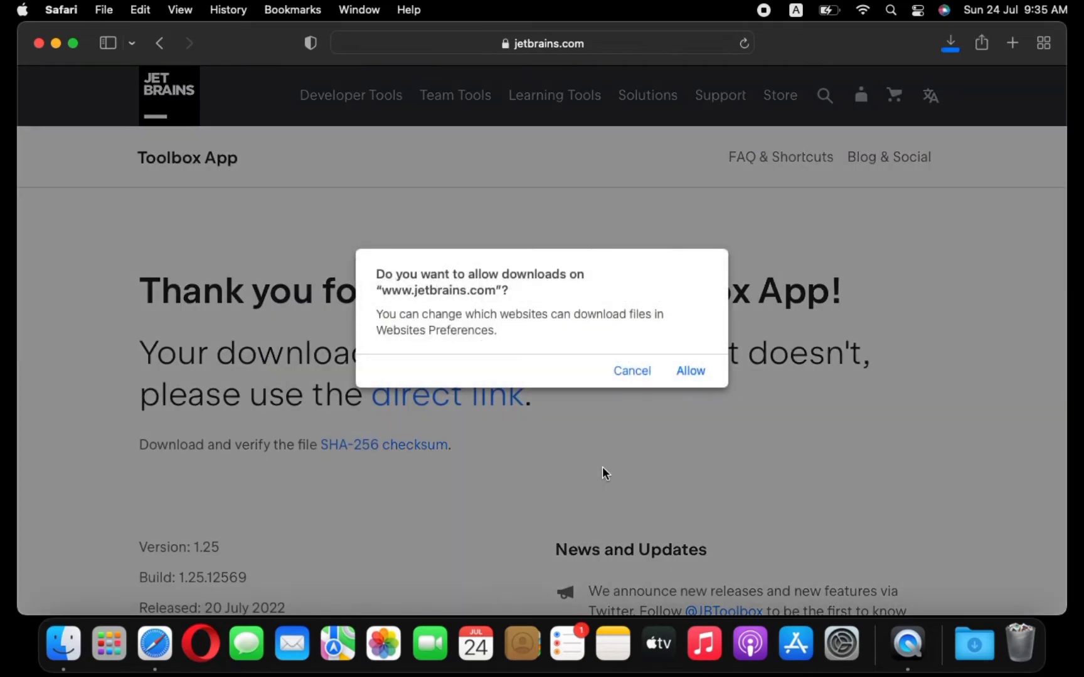
pyautogui.click(693, 370)
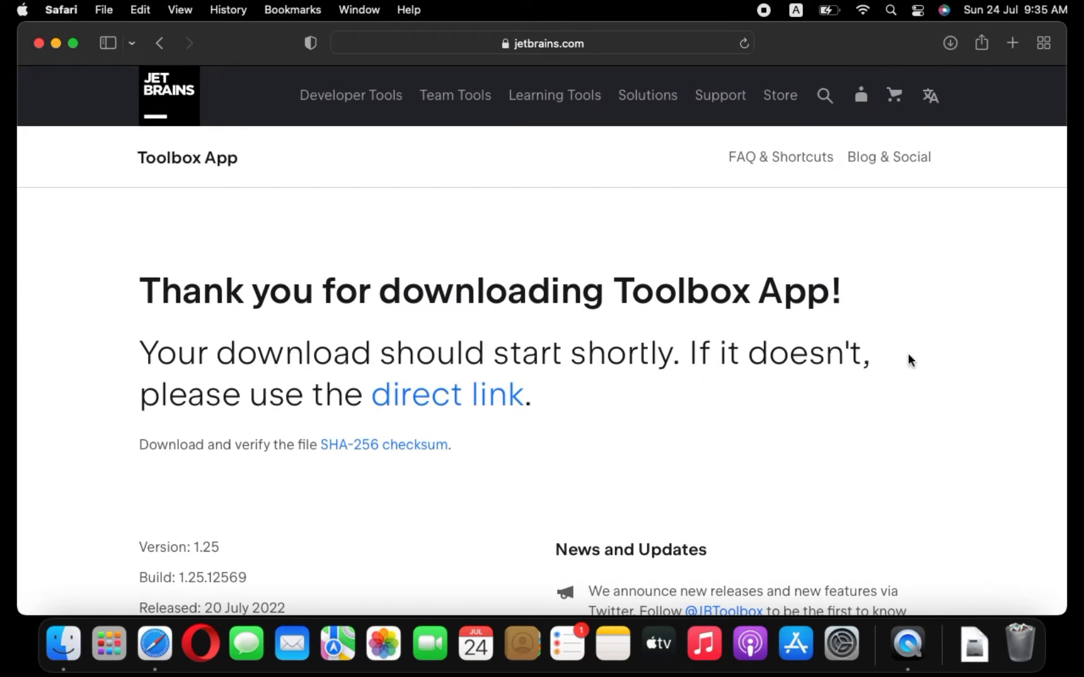
# Step: Open the downloaded jetbrains-toolbox-1.25.12569.dmg and copy JetBrains Toolbox into the Applications folder
pyautogui.click(981, 655)
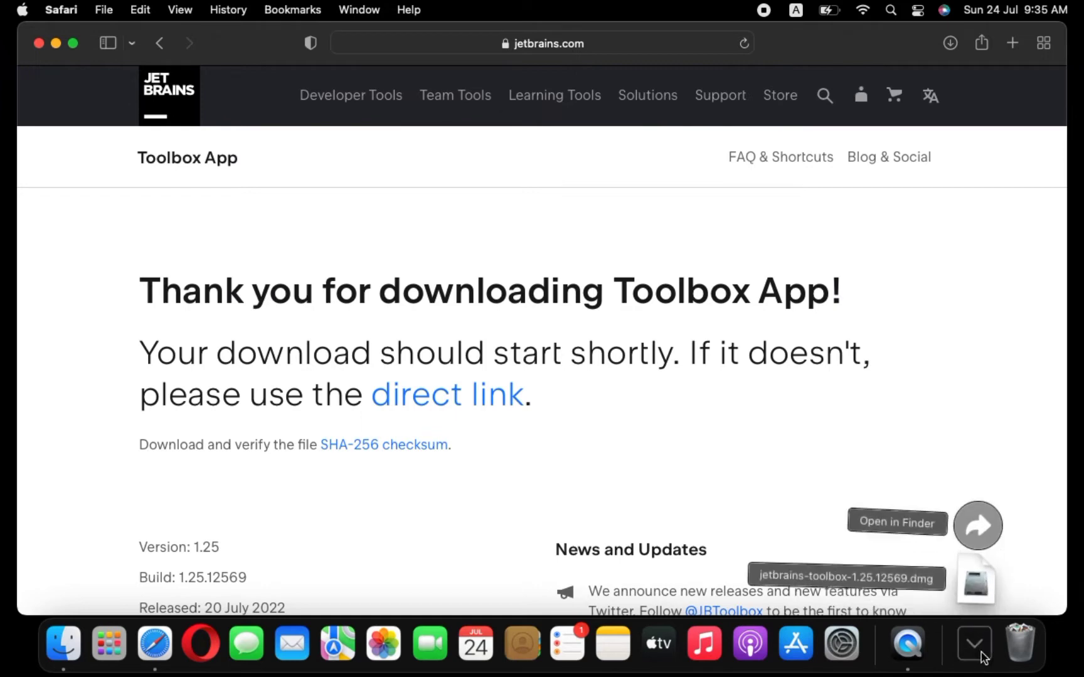
pyautogui.click(974, 585)
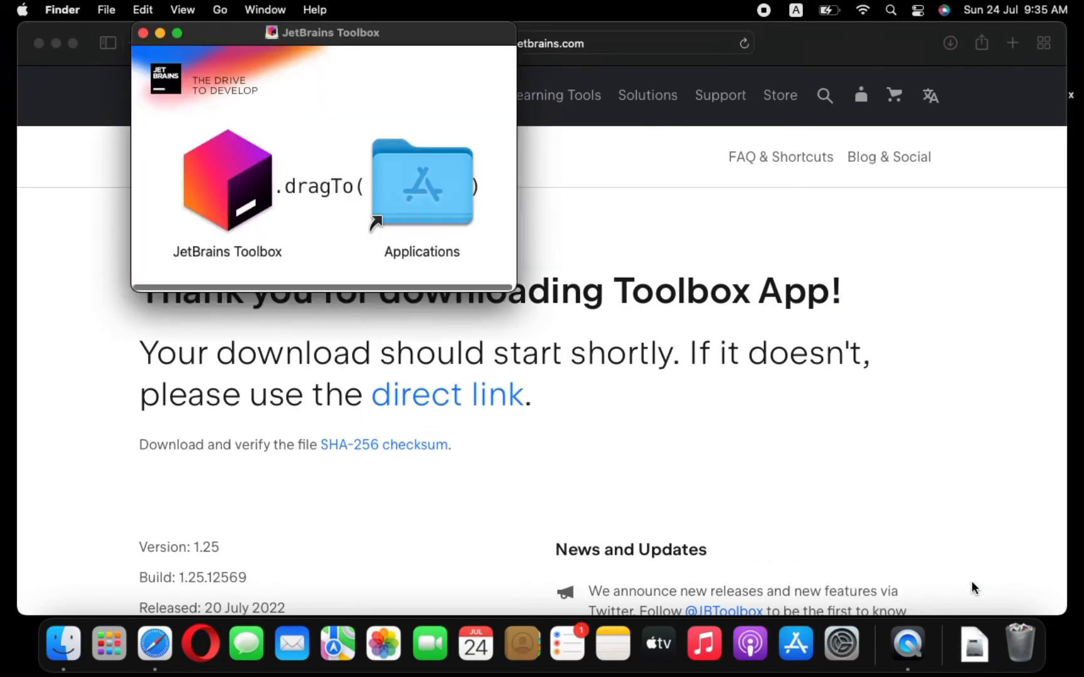
pyautogui.click(230, 184)
pyautogui.moveTo(230, 184); pyautogui.dragTo(423, 208)
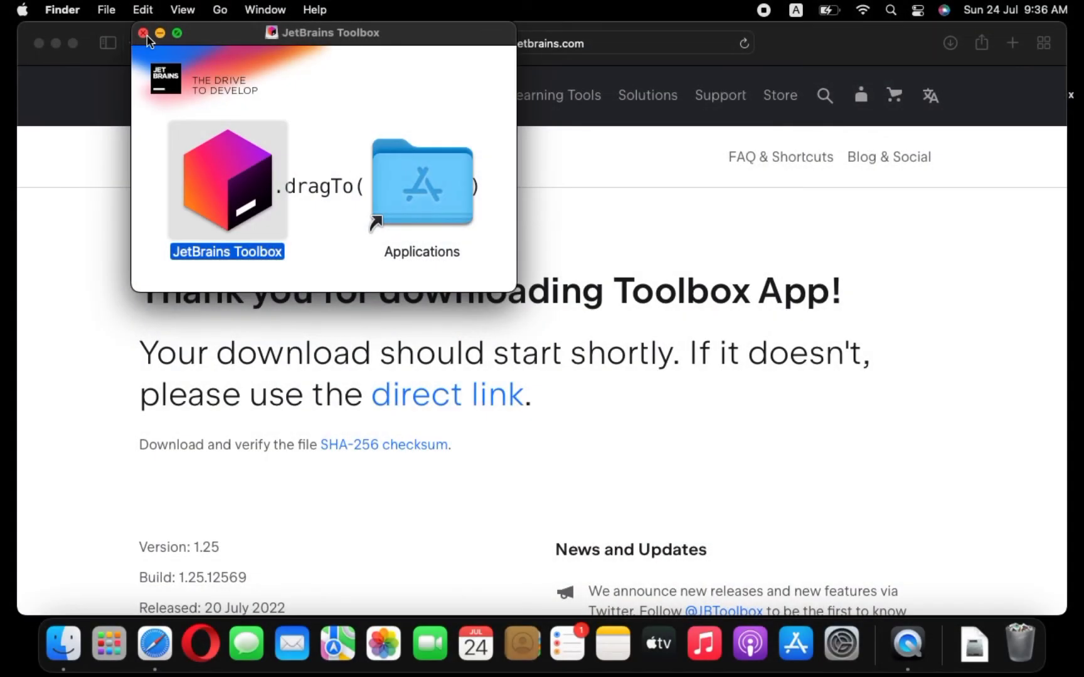
# Step: Launch JetBrains Toolbox from Launchpad and confirm opening the app downloaded from the internet
pyautogui.click(152, 655)
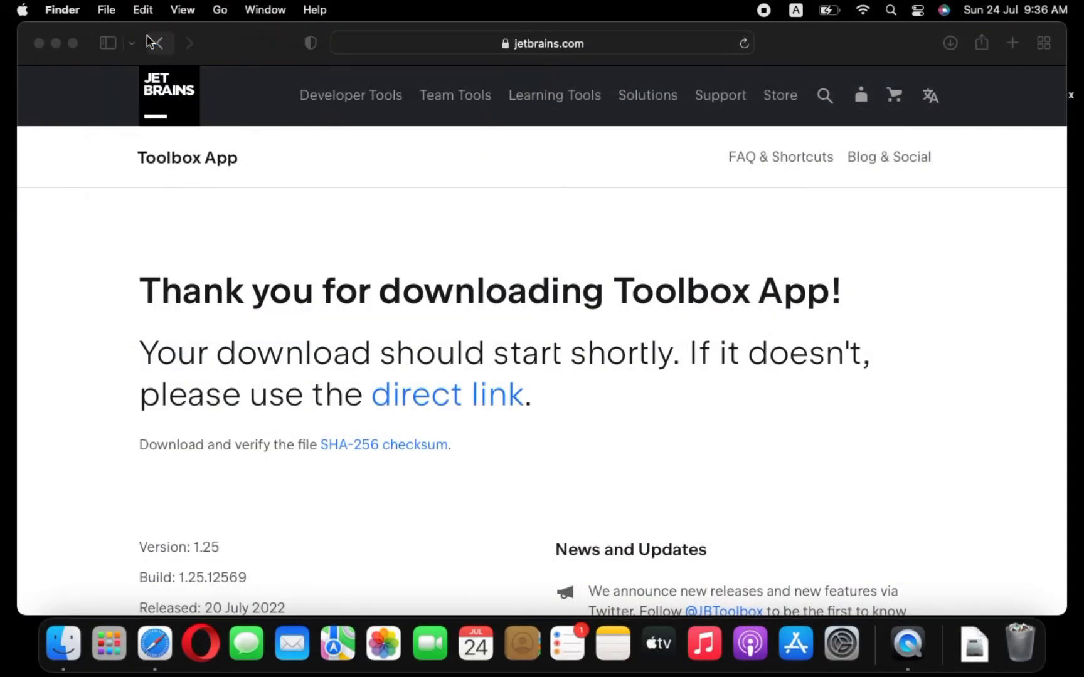
pyautogui.click(118, 656)
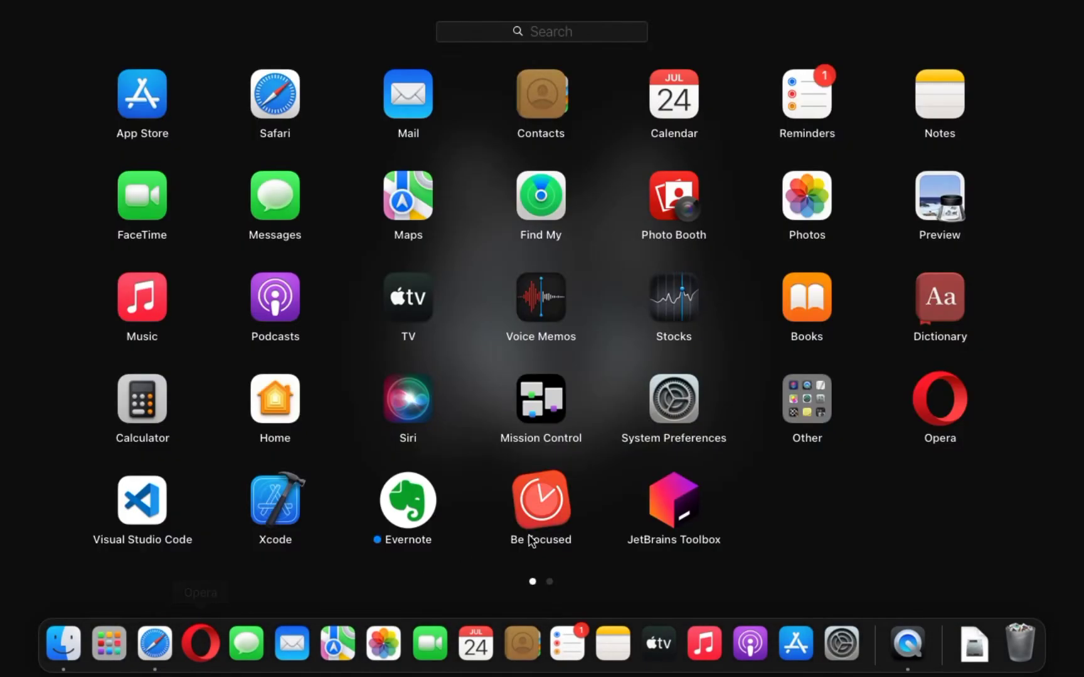
pyautogui.click(675, 518)
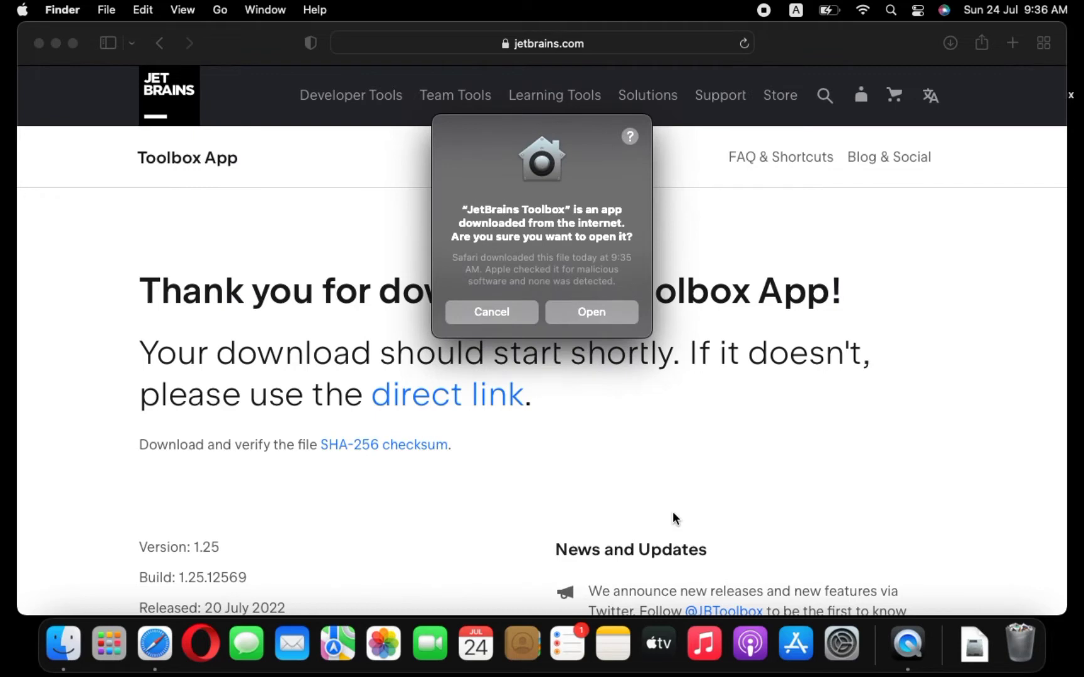
pyautogui.click(591, 313)
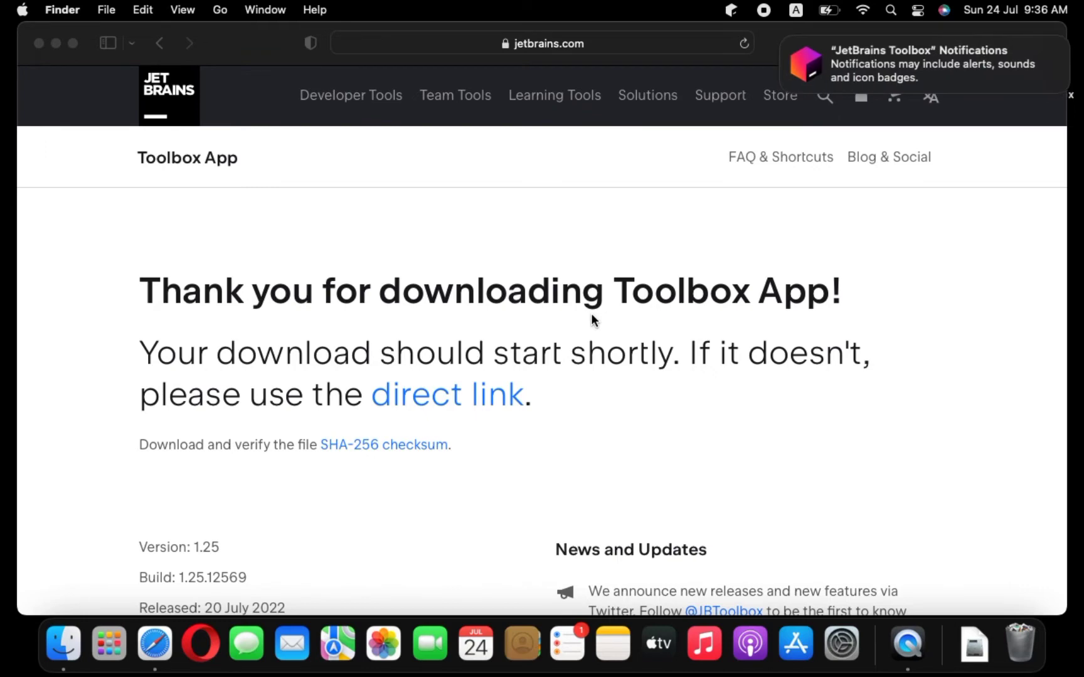
# Step: Close the Toolbox notifications banner and continue past the Toolbox App welcome screen
pyautogui.moveTo(790, 44)
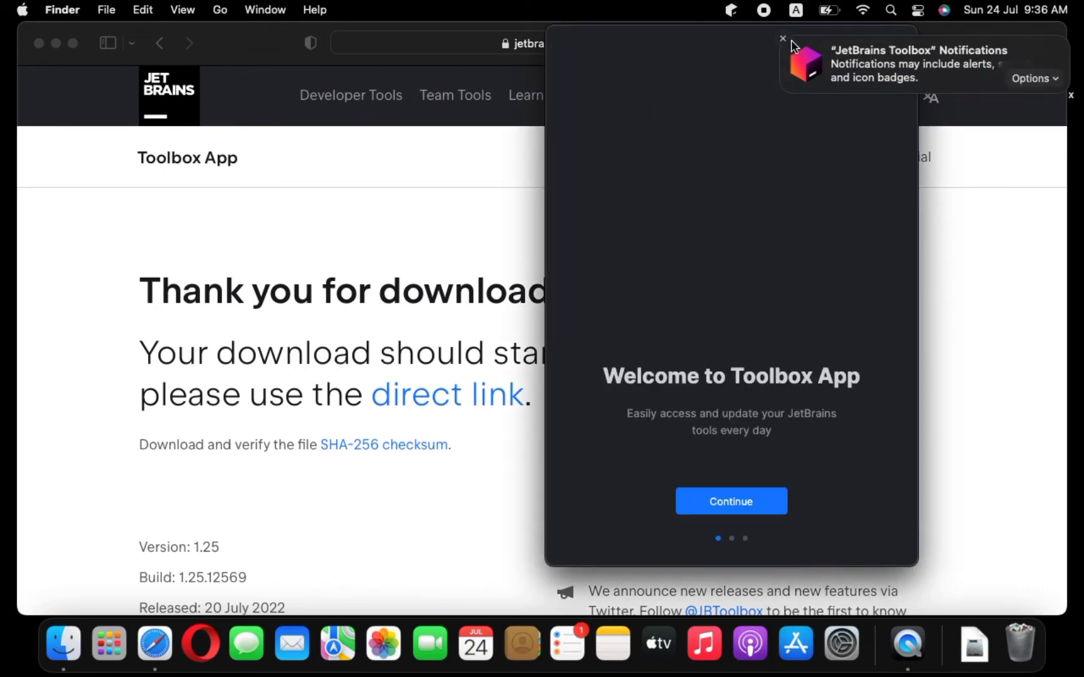
pyautogui.click(783, 40)
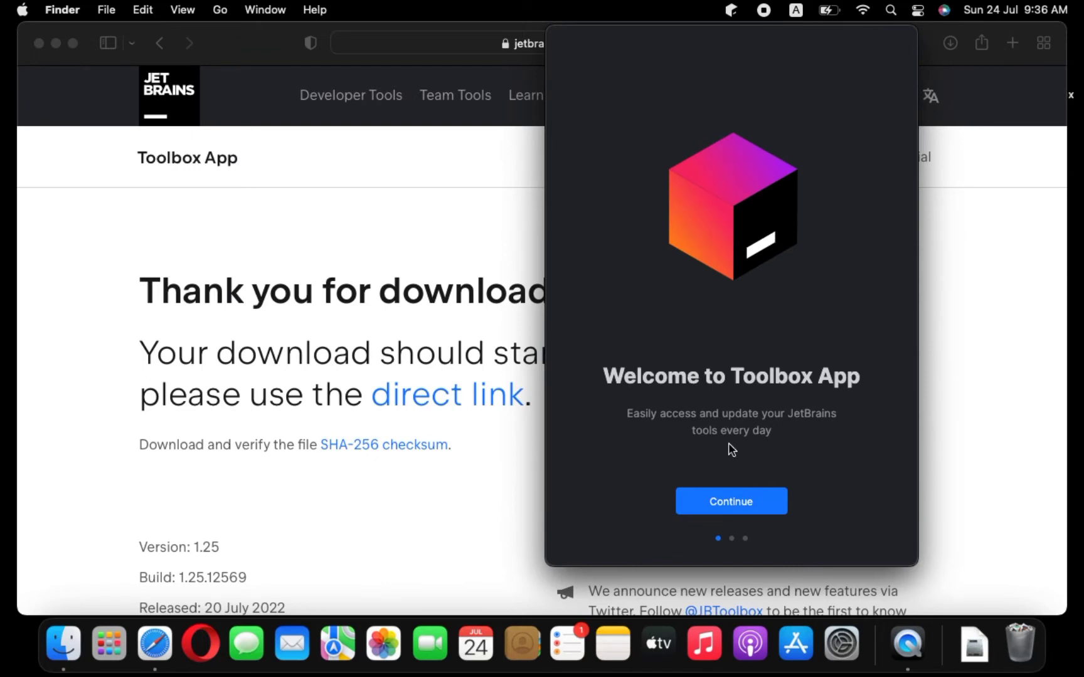
pyautogui.click(716, 504)
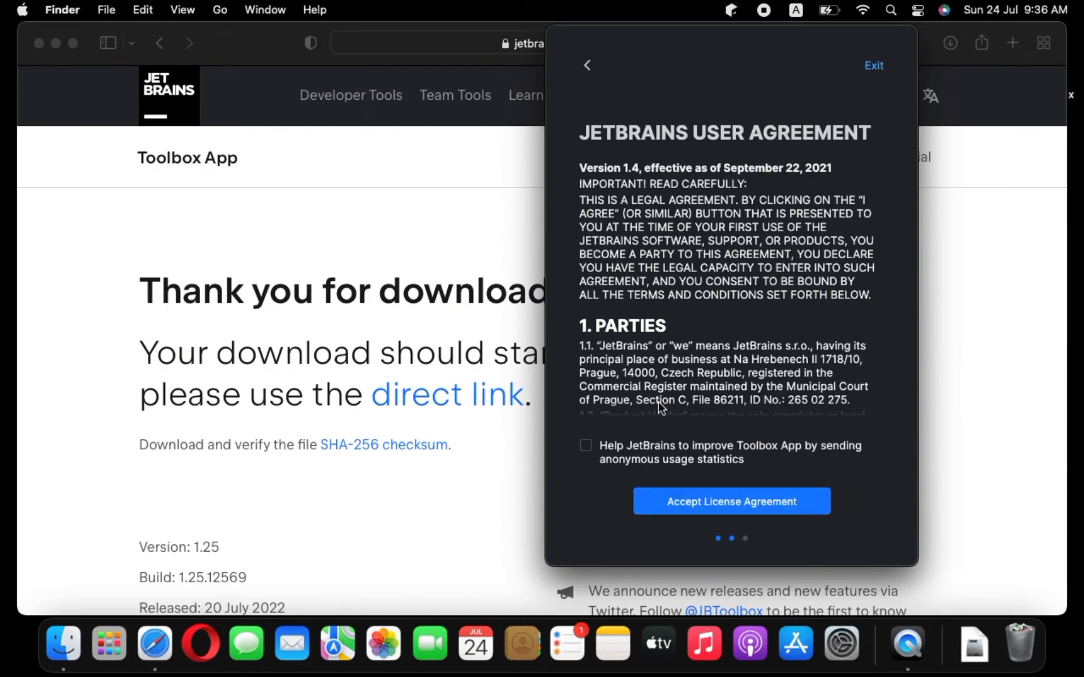
# Step: Scroll through the JetBrains User Agreement and accept the license agreement
pyautogui.scroll(-15, 702, 346)
pyautogui.scroll(-3, 702, 349)
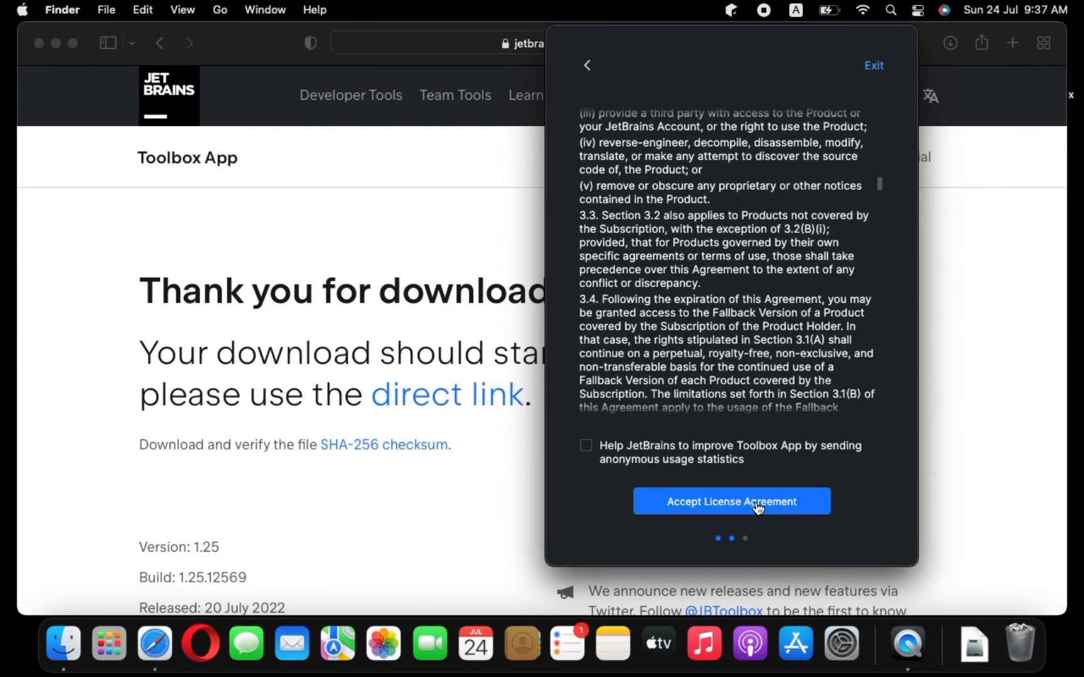
pyautogui.click(758, 506)
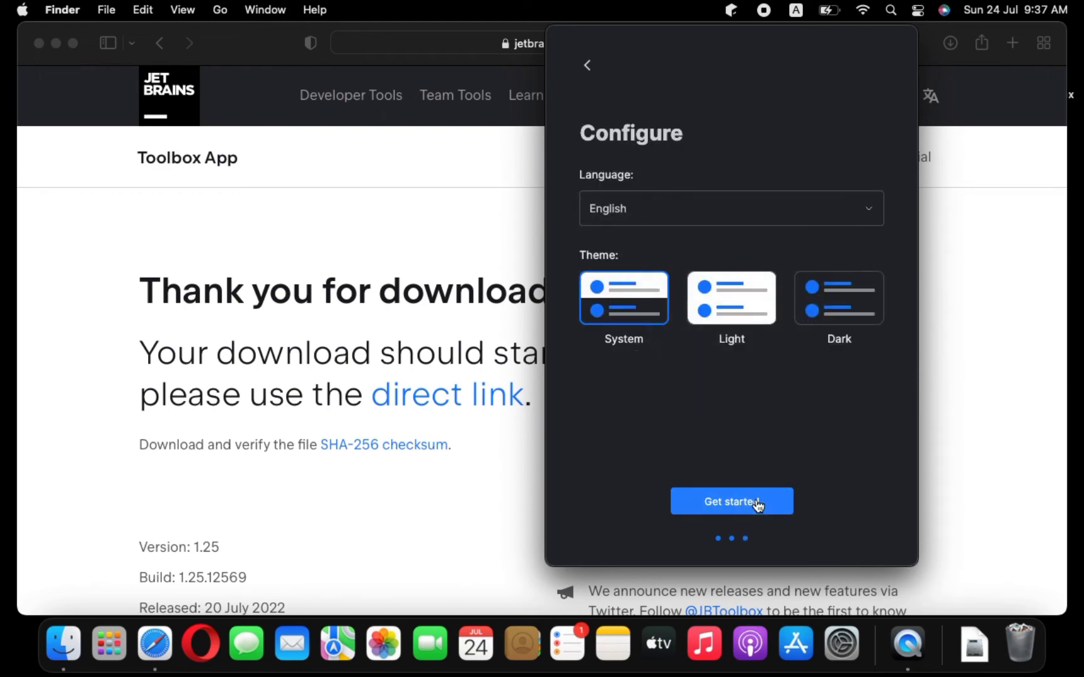
# Step: Choose the Dark theme, get started, and dismiss the Find your tool tip
pyautogui.click(829, 306)
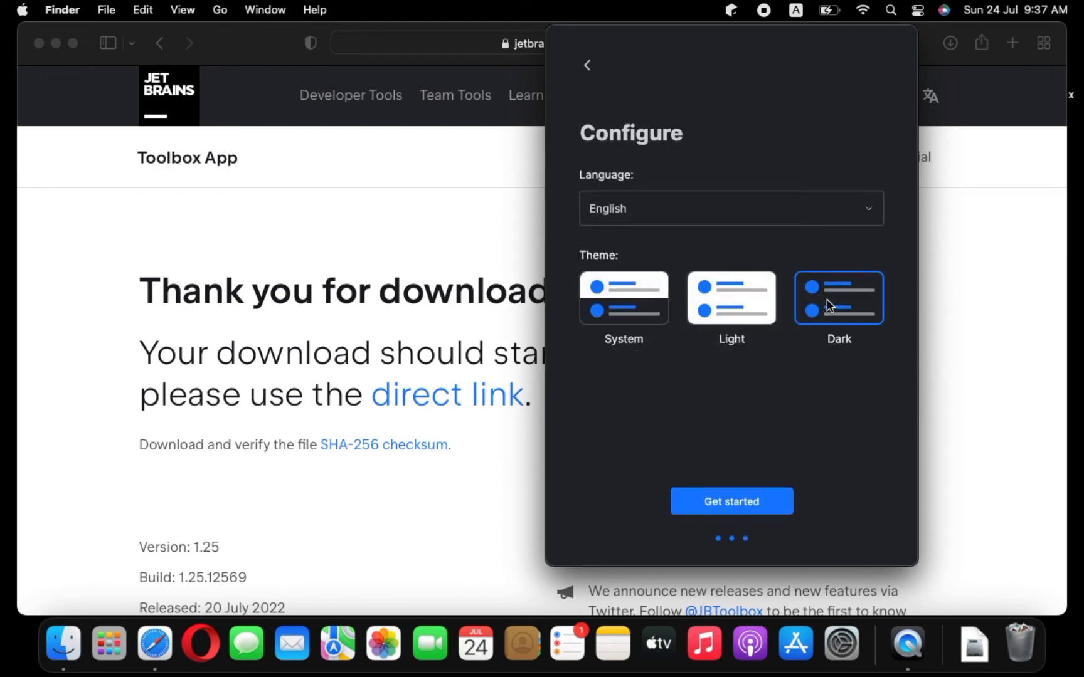
pyautogui.click(748, 503)
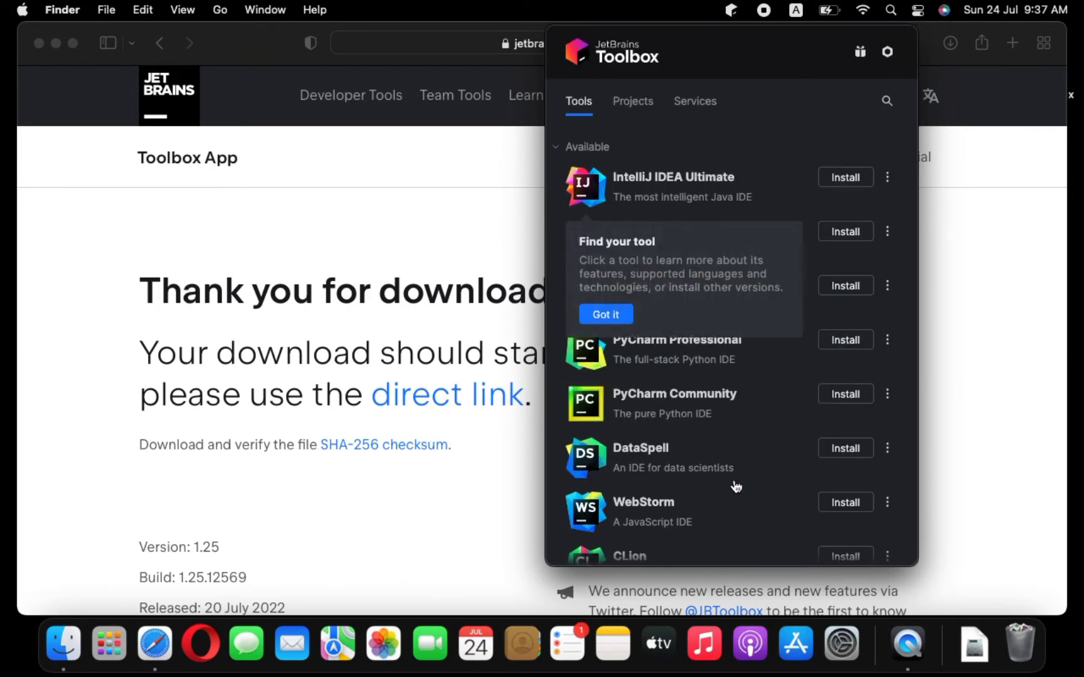
pyautogui.click(625, 313)
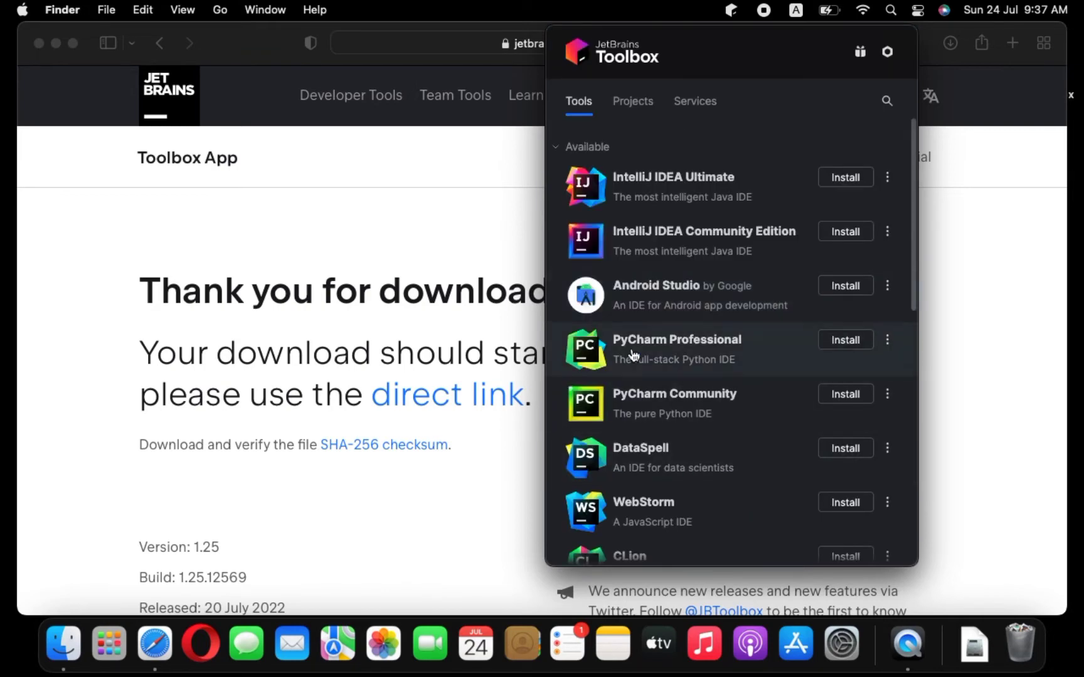
# Step: Browse the Toolbox's Tools, Projects and Services tabs, dismissing the projects tip, and return to Tools
pyautogui.scroll(-10, 670, 461)
pyautogui.scroll(10, 602, 460)
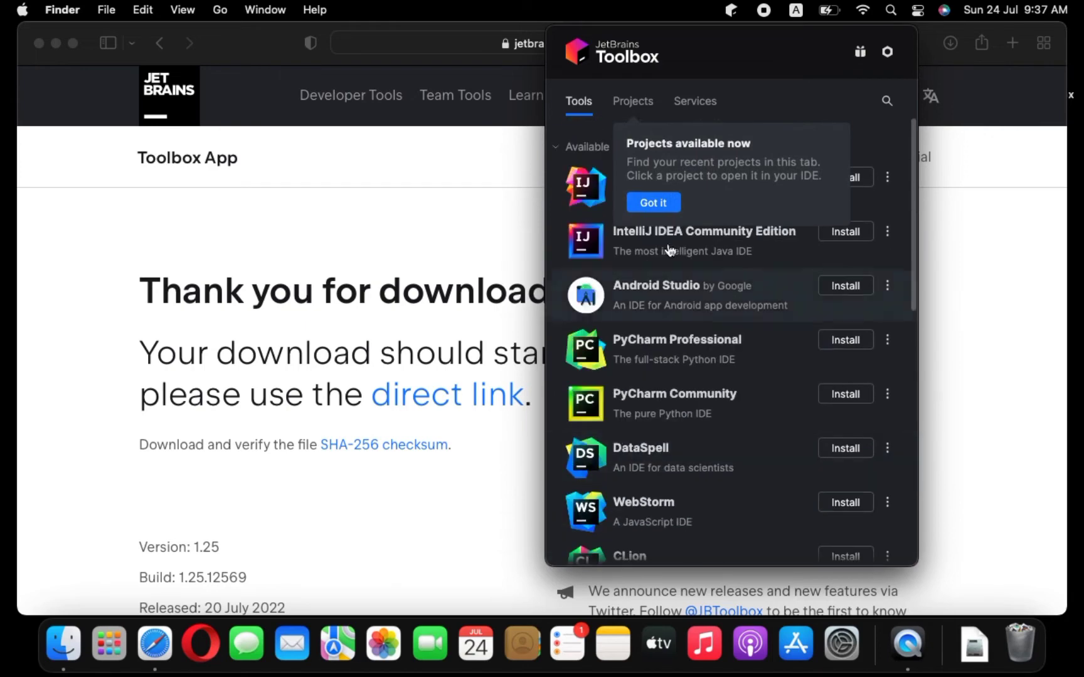
pyautogui.click(652, 200)
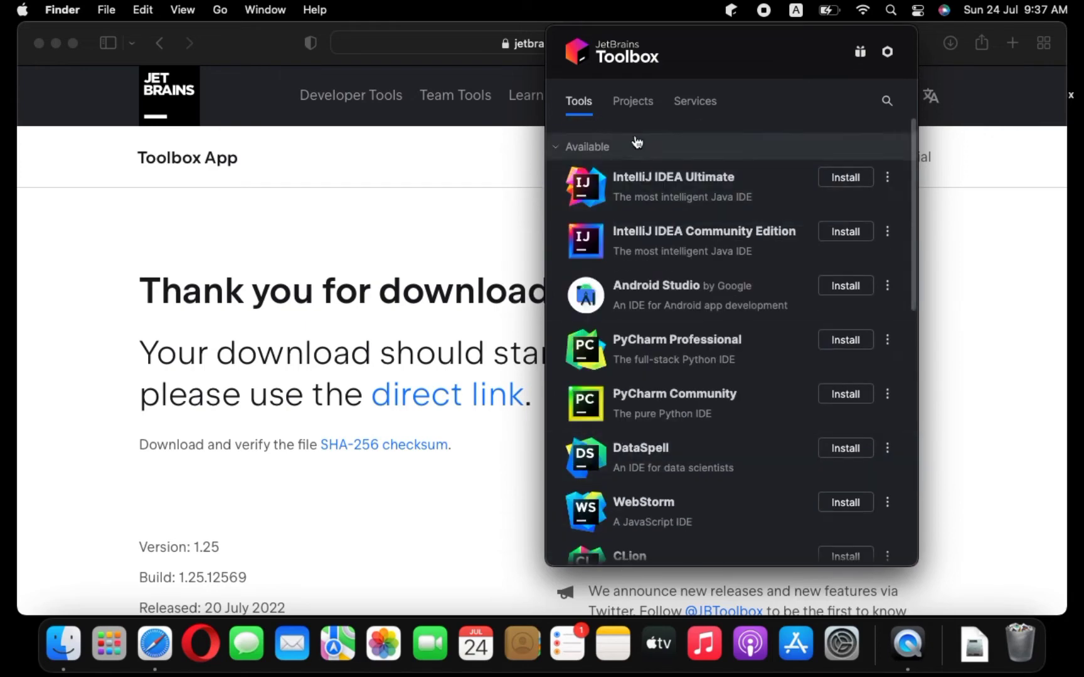
pyautogui.click(632, 104)
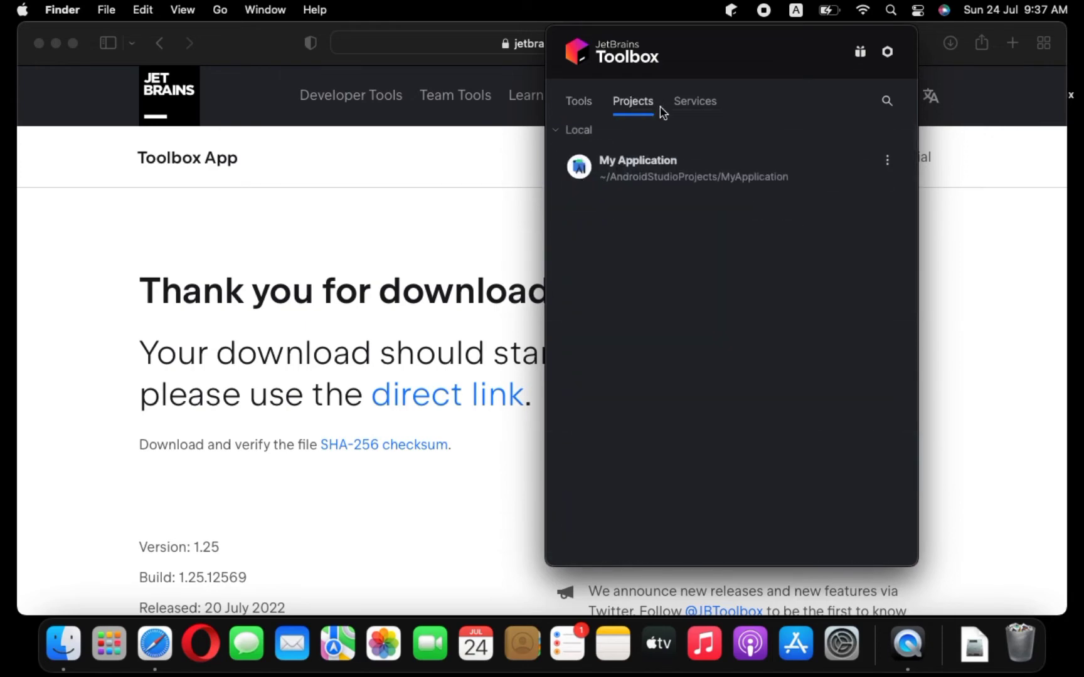
pyautogui.click(708, 108)
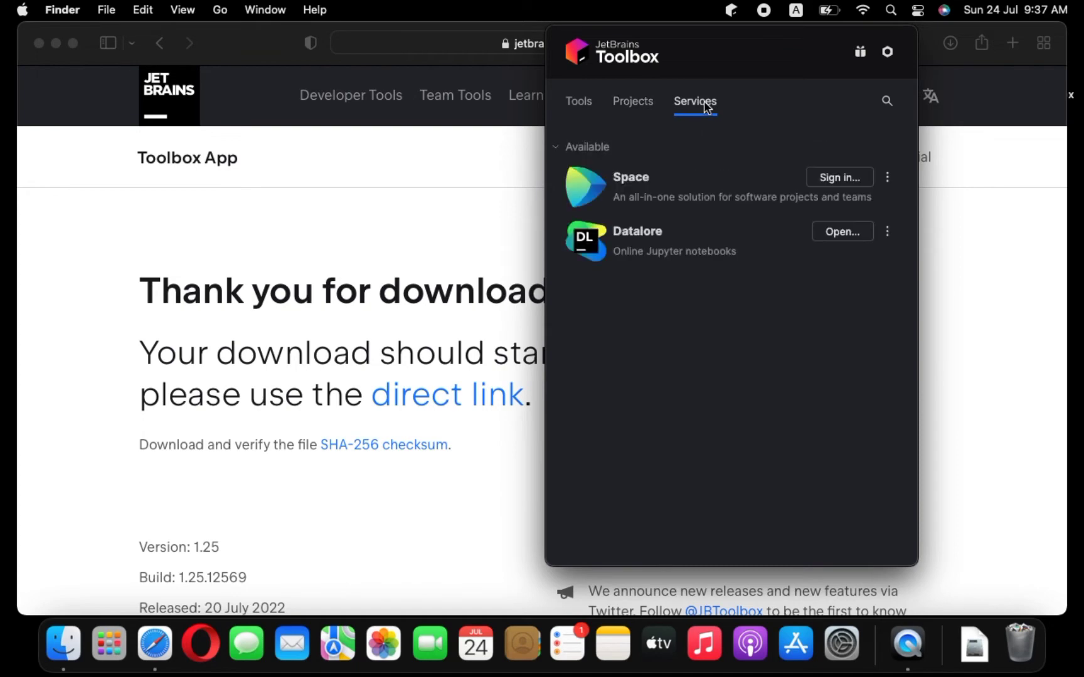
pyautogui.click(639, 113)
pyautogui.click(574, 108)
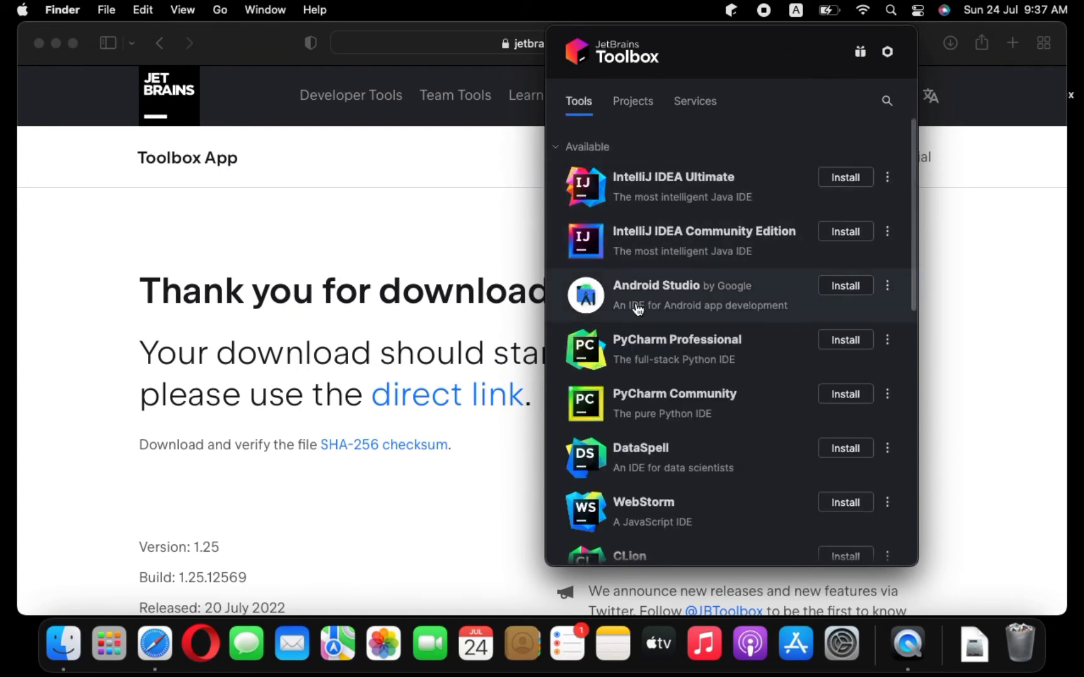
# Step: Install Android Studio after agreeing to the Android SDK license terms, then dismiss the first-tool tip
pyautogui.click(847, 287)
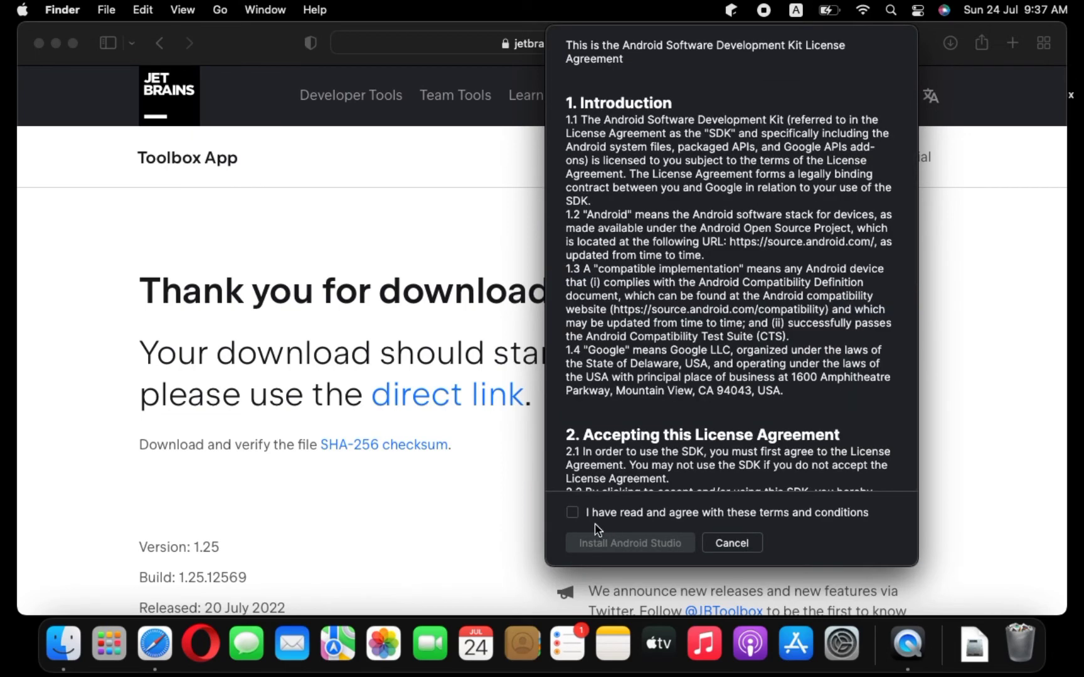
pyautogui.click(579, 514)
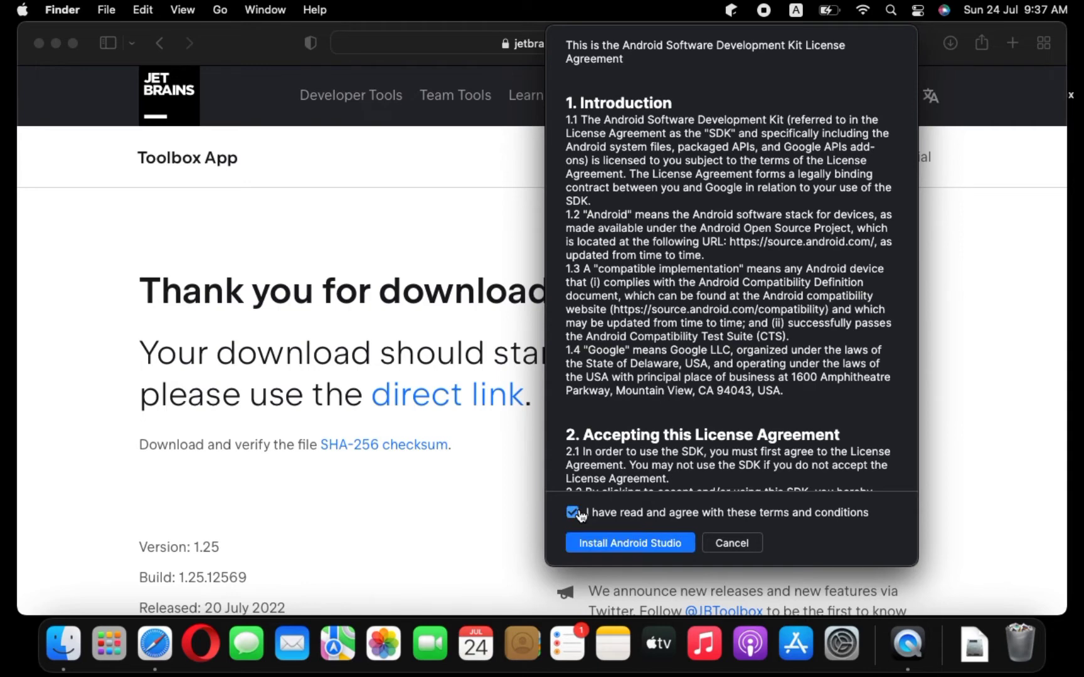
pyautogui.click(599, 545)
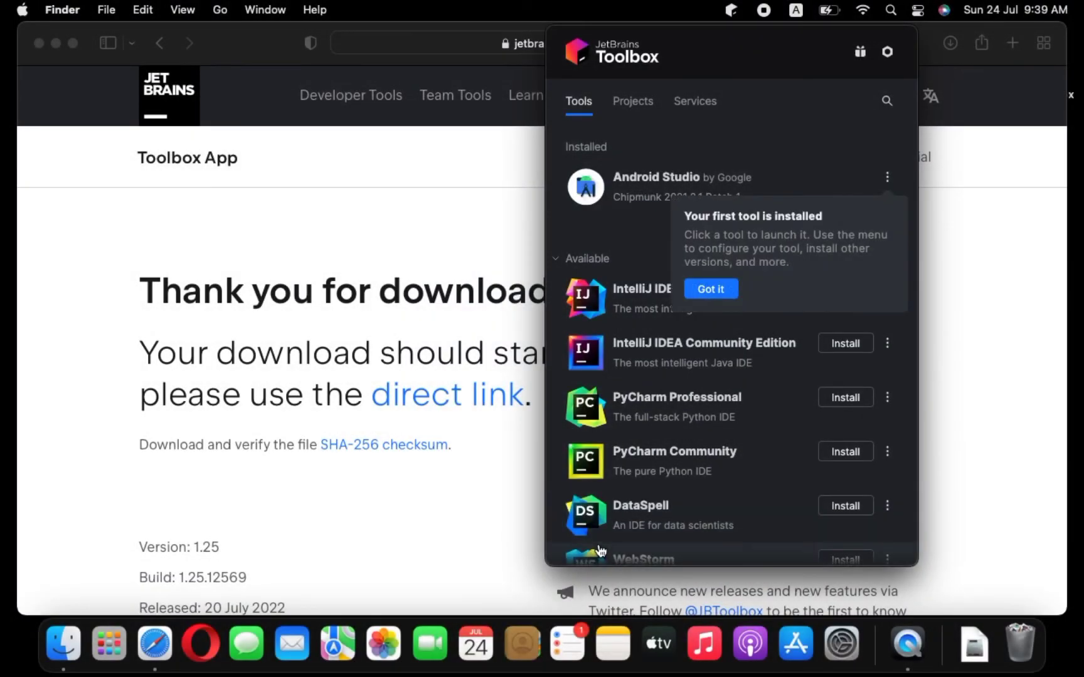
pyautogui.click(717, 290)
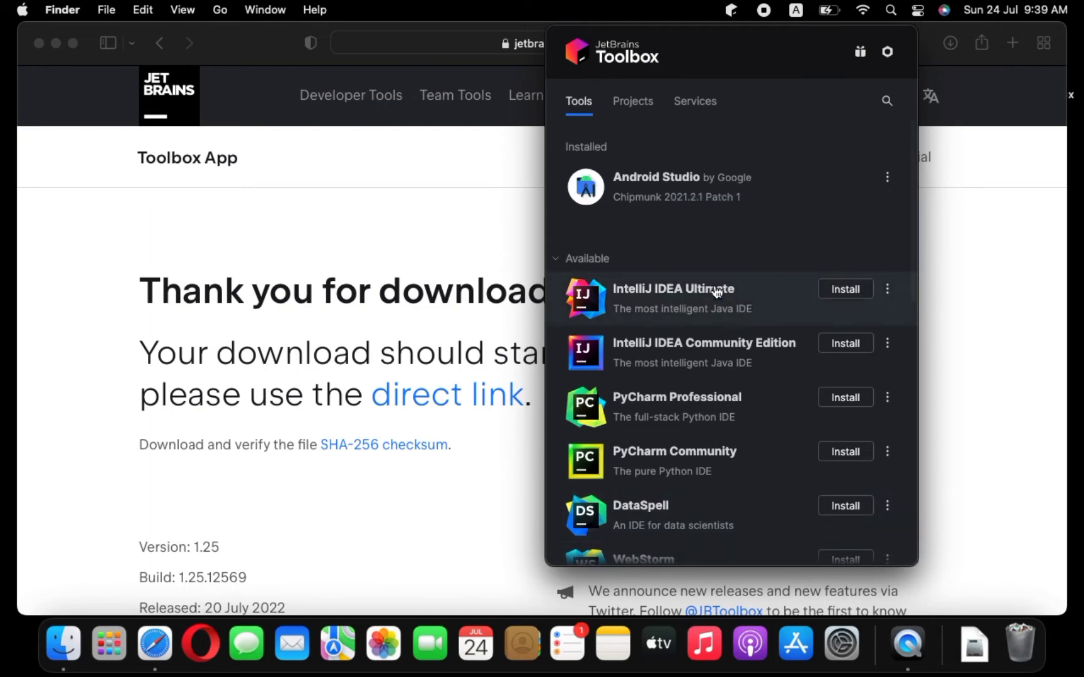
# Step: Launch Android Studio from the Toolbox and start a new project from the Empty Activity template
pyautogui.click(690, 186)
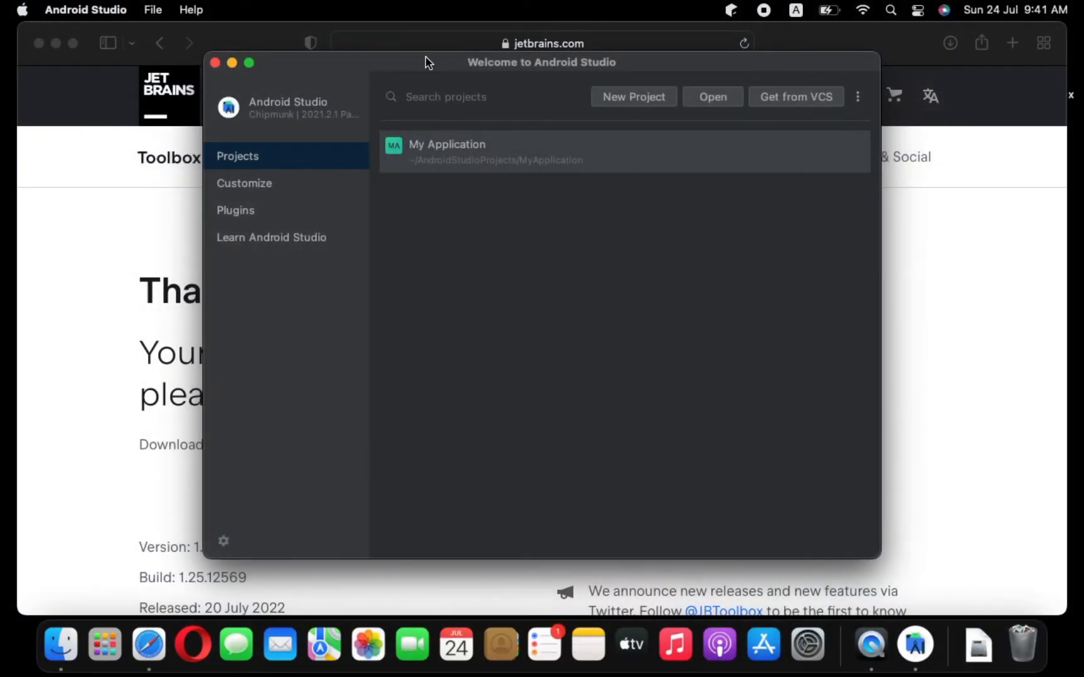
pyautogui.click(620, 101)
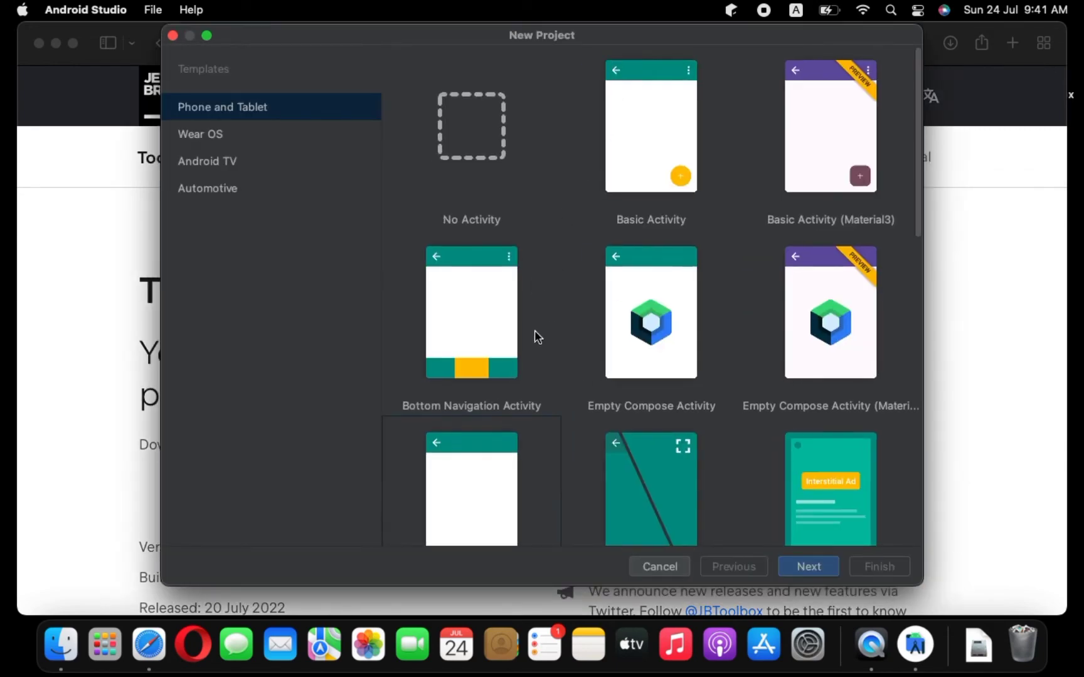
pyautogui.scroll(-3, 535, 330)
pyautogui.click(469, 352)
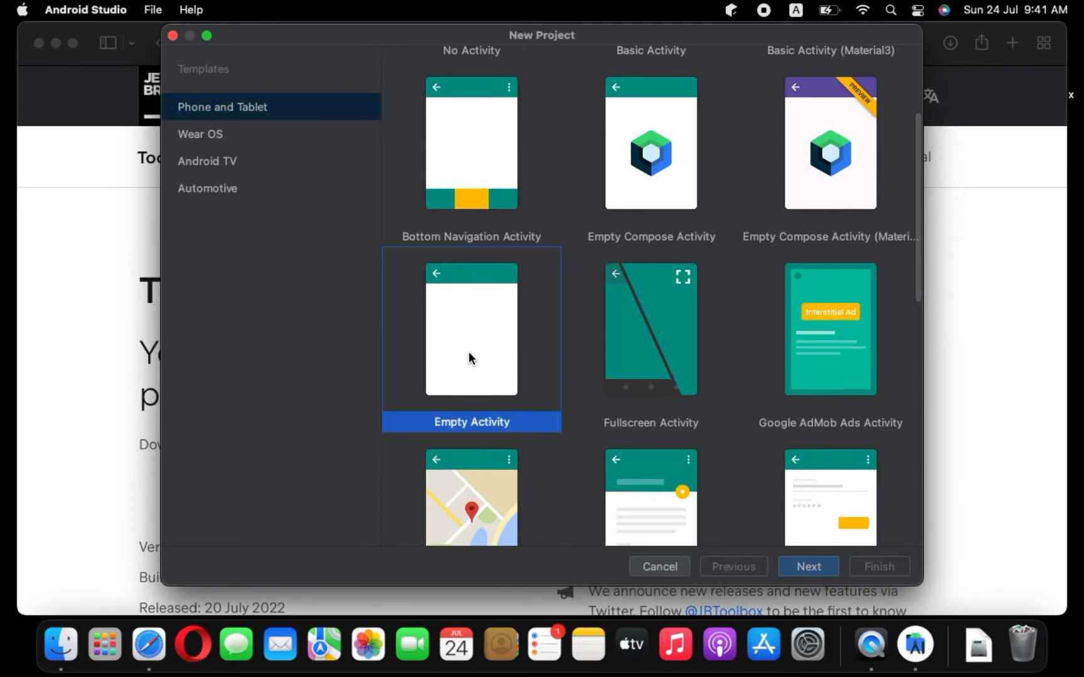
pyautogui.click(809, 566)
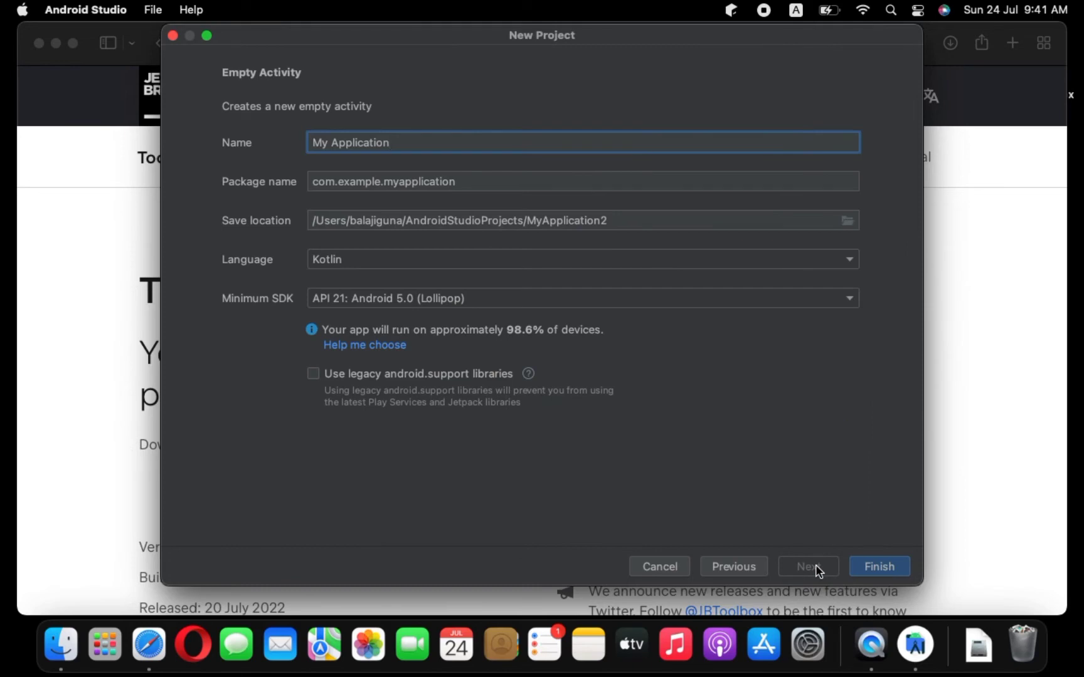
# Step: Name the project My first app, set the minimum SDK to API 24: Android 7.0 (Nougat), and finish
pyautogui.press('BackSpace')
pyautogui.press('BackSpace')
pyautogui.press('BackSpace')
pyautogui.press('BackSpace')
pyautogui.press('BackSpace')
pyautogui.press('BackSpace')
pyautogui.press('BackSpace')
pyautogui.press('BackSpace')
pyautogui.press('BackSpace')
pyautogui.press('BackSpace')
pyautogui.press('BackSpace')
pyautogui.press('BackSpace')
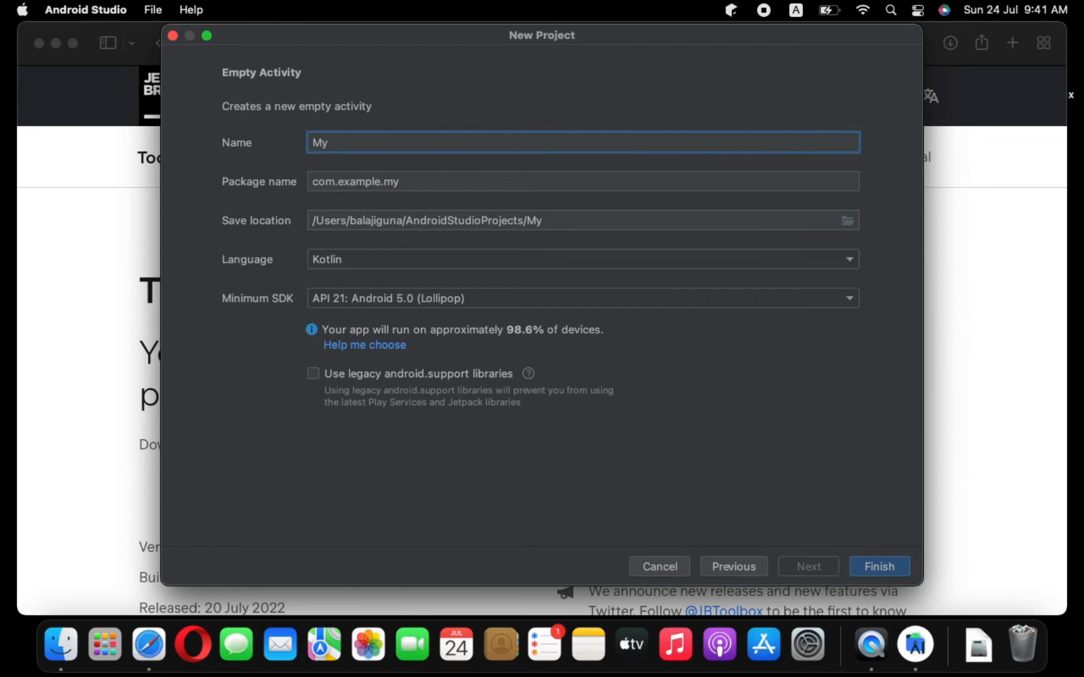
pyautogui.write('first app')
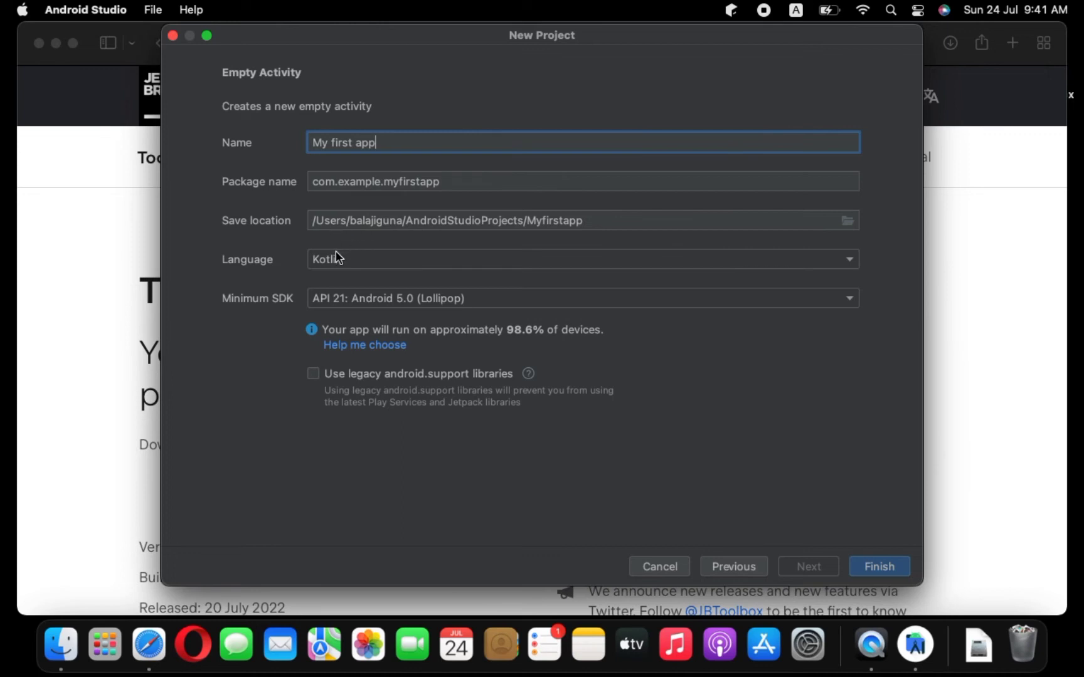
pyautogui.click(411, 301)
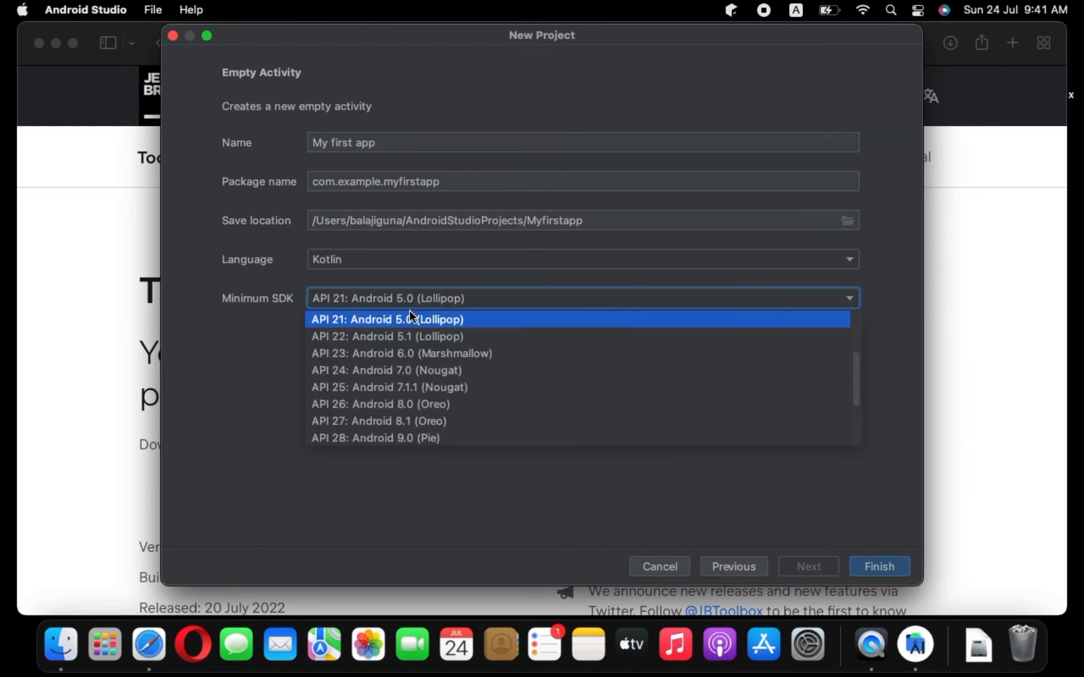
pyautogui.click(396, 370)
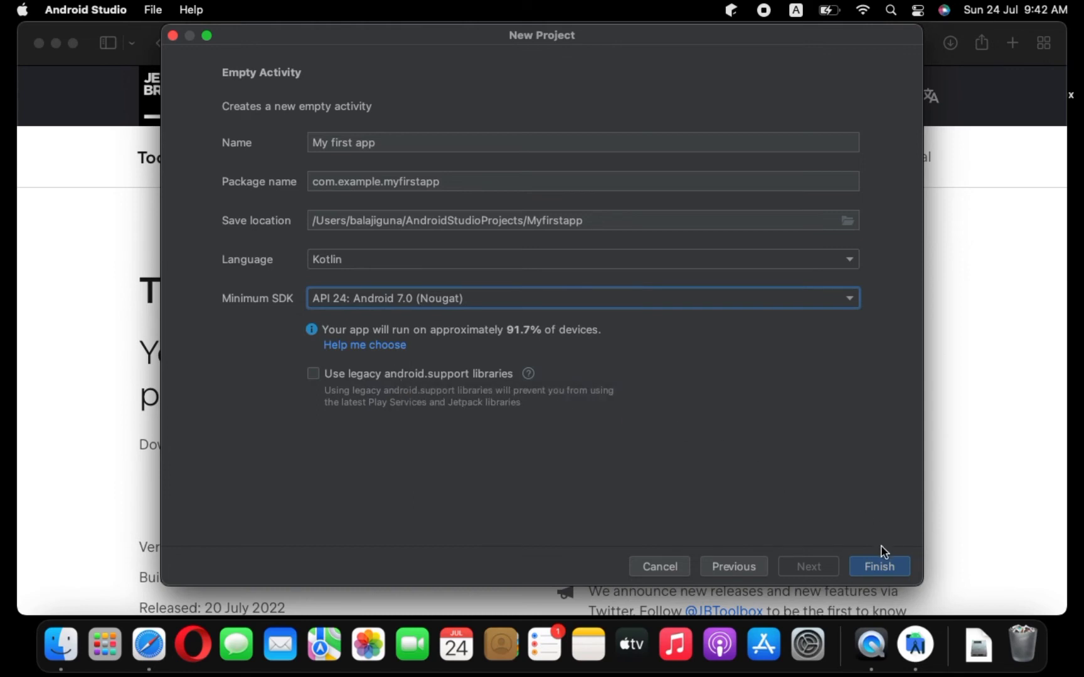
pyautogui.click(881, 567)
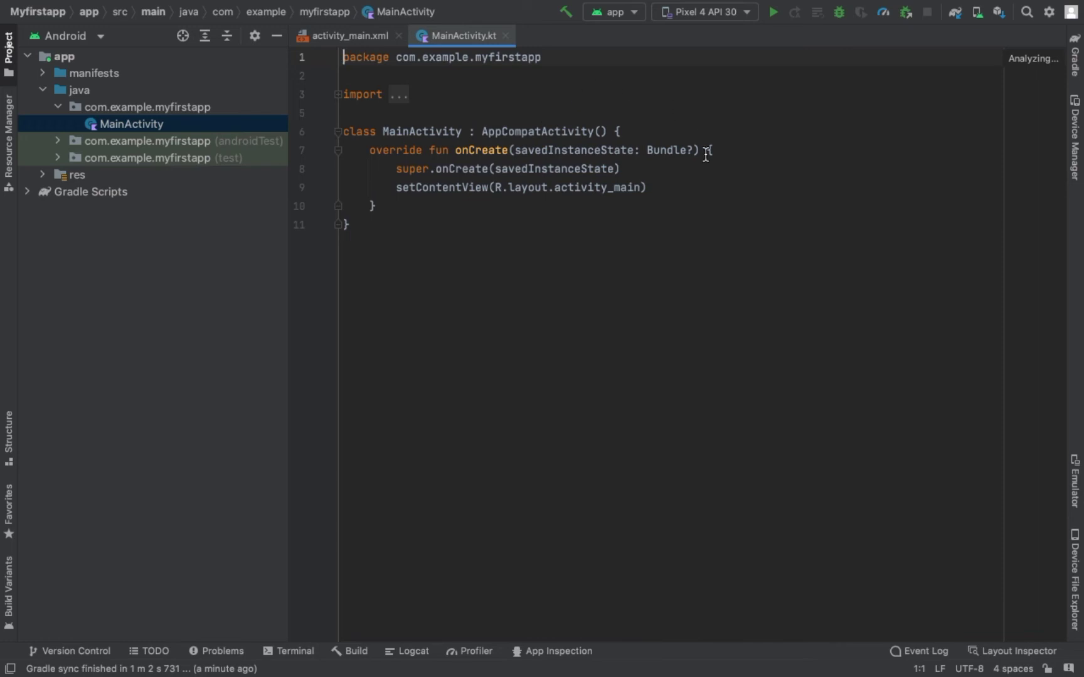
# Step: Open the Device Manager, start creating a virtual device, and choose the Pixel 2 phone hardware
pyautogui.click(1075, 135)
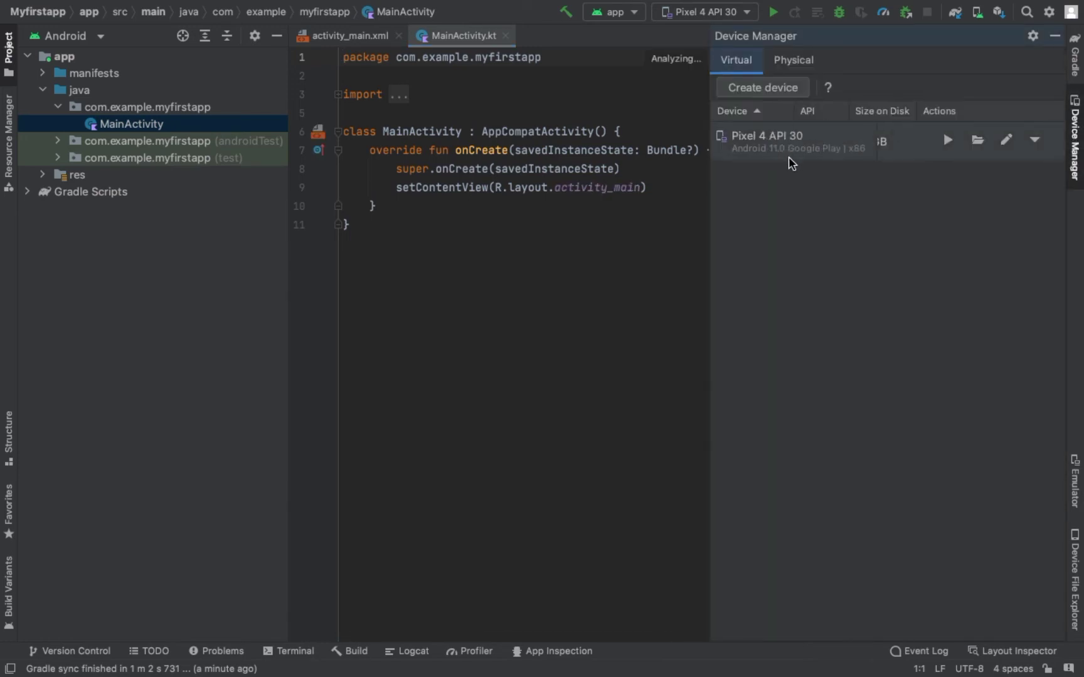
pyautogui.click(747, 91)
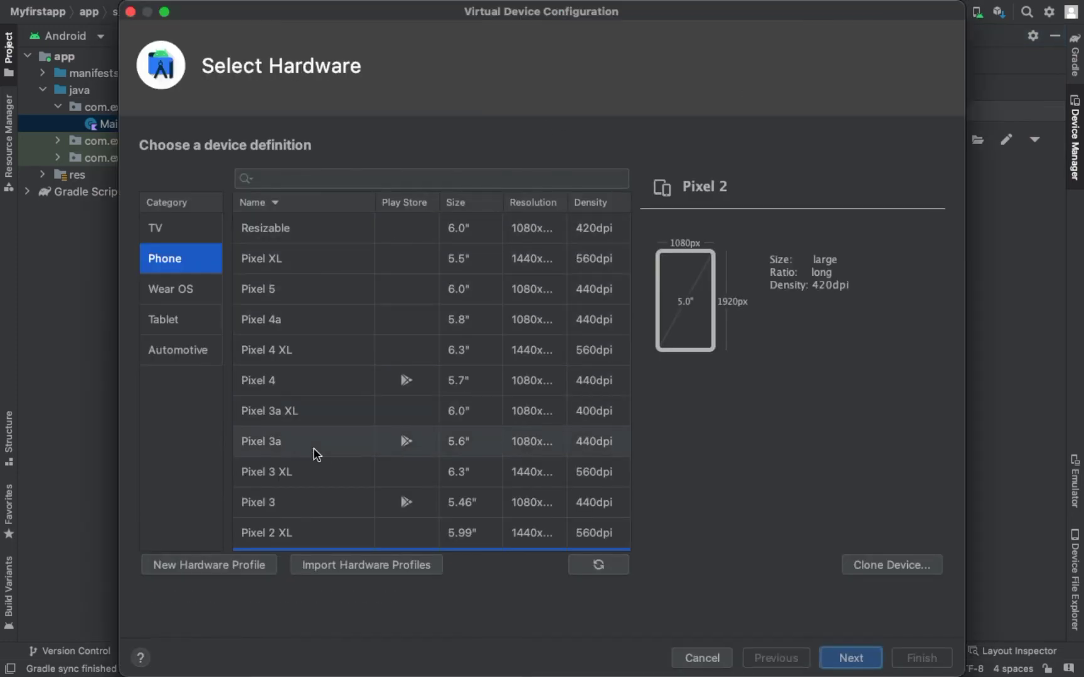
pyautogui.scroll(-5, 315, 454)
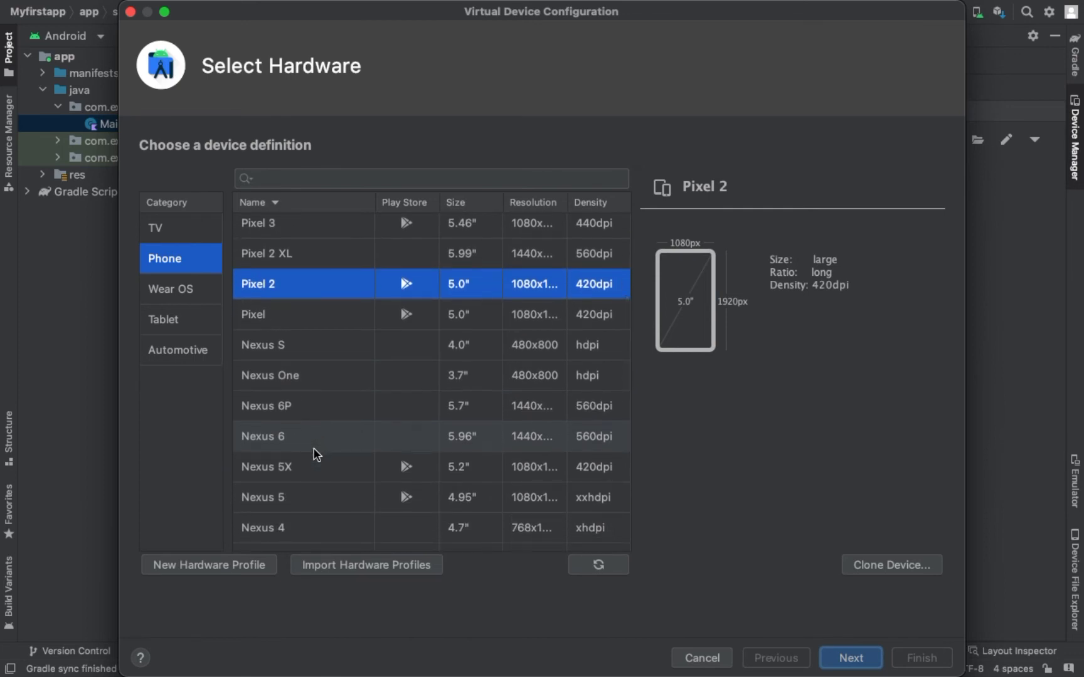
pyautogui.scroll(-5, 315, 454)
pyautogui.scroll(2, 315, 454)
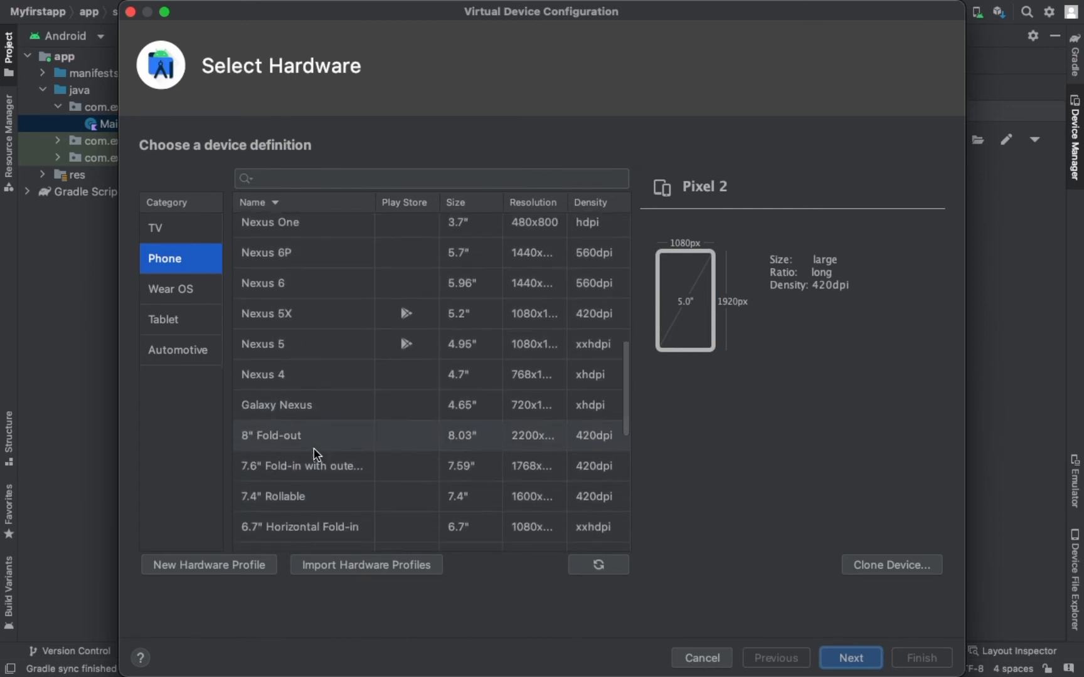
pyautogui.scroll(4, 315, 454)
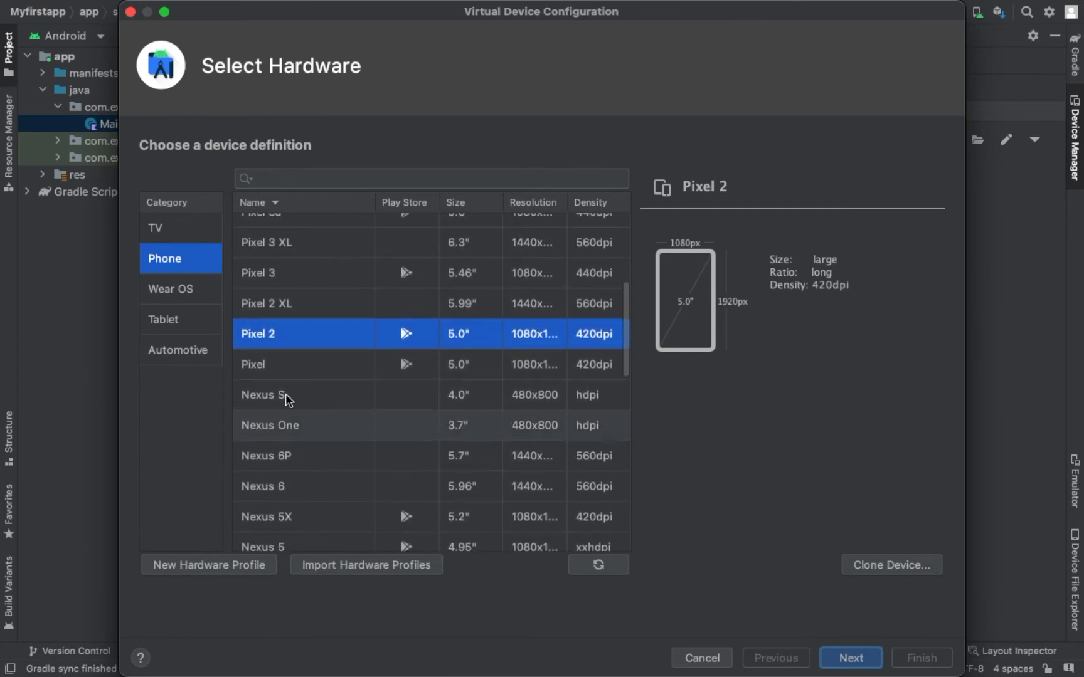
pyautogui.click(278, 337)
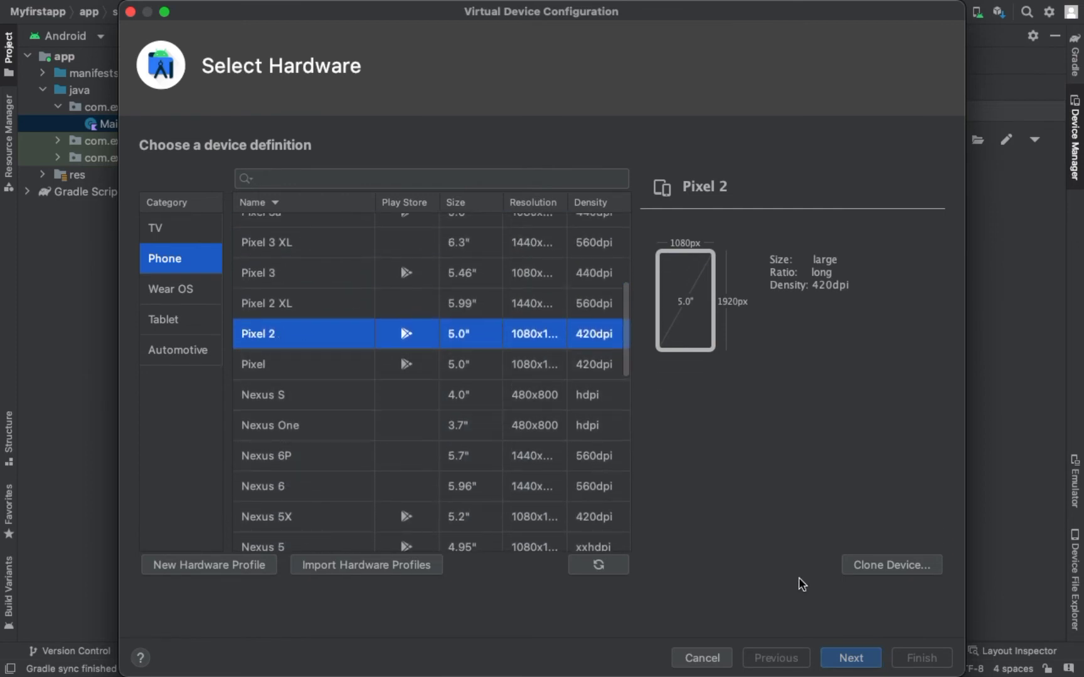
pyautogui.click(851, 658)
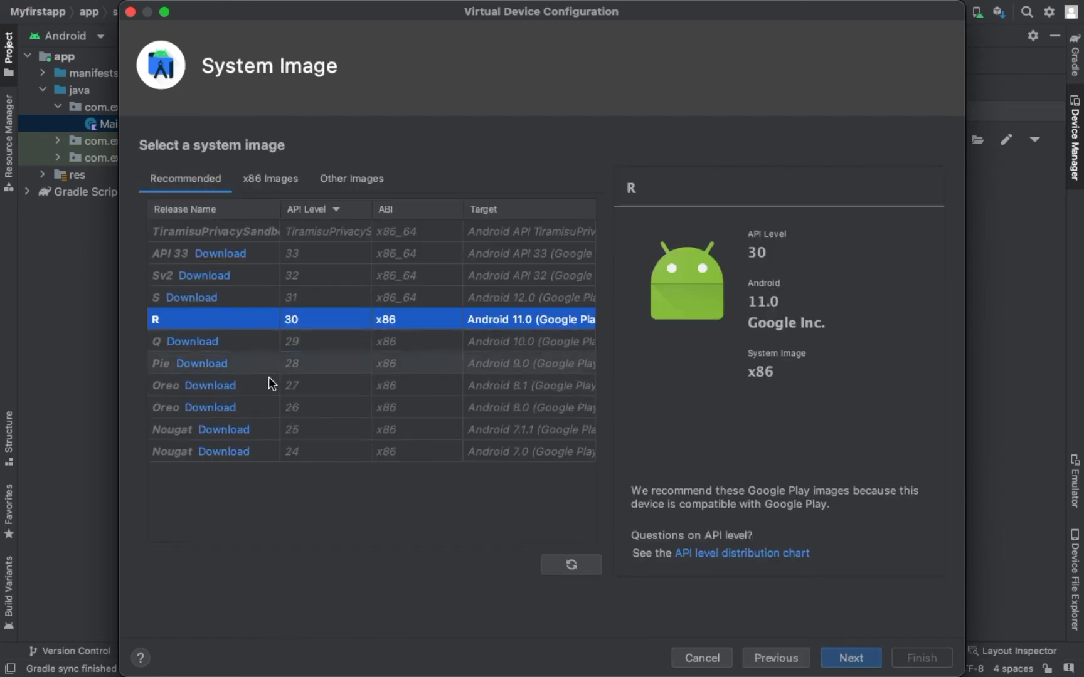
# Step: Download the Nougat API 25 system image and select it for the virtual device
pyautogui.click(231, 433)
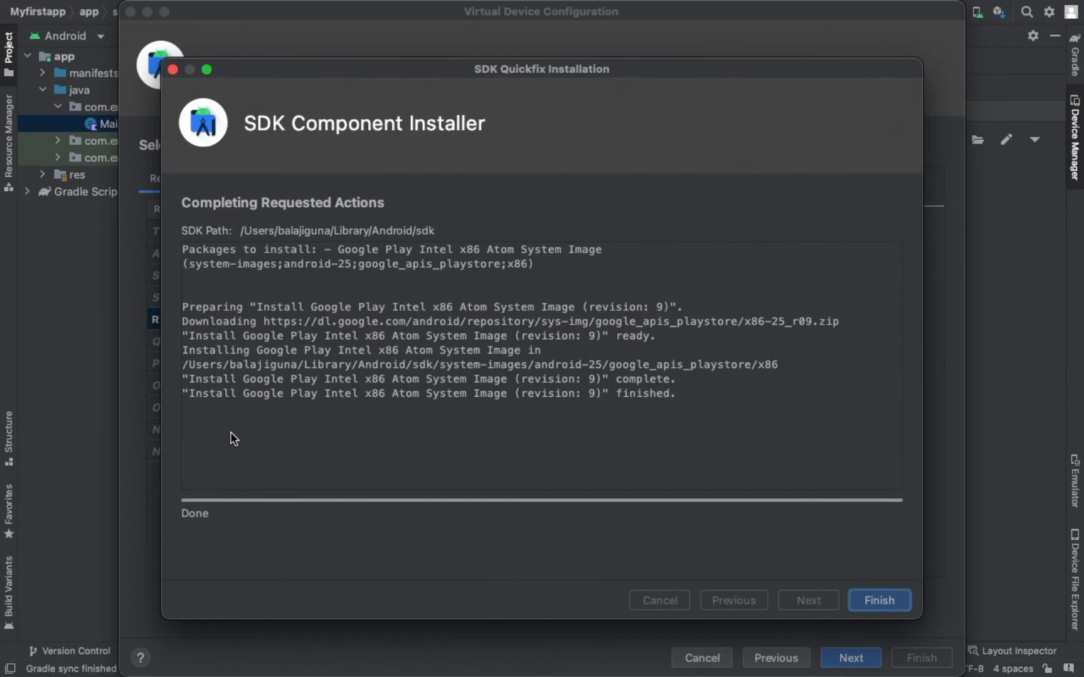
pyautogui.click(875, 600)
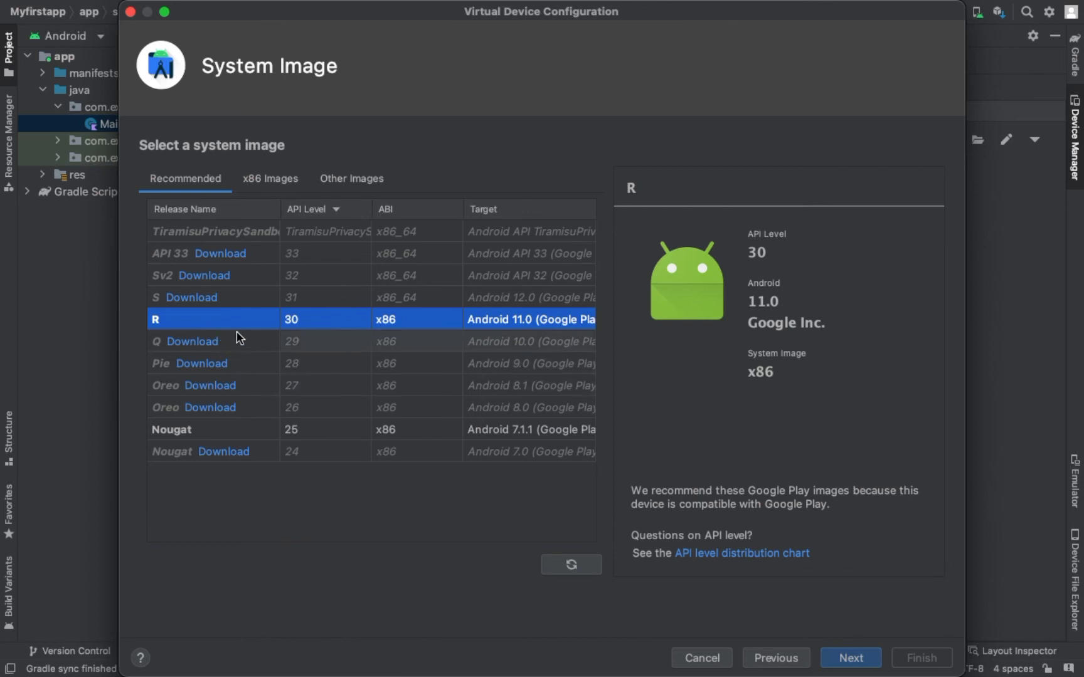
pyautogui.click(224, 430)
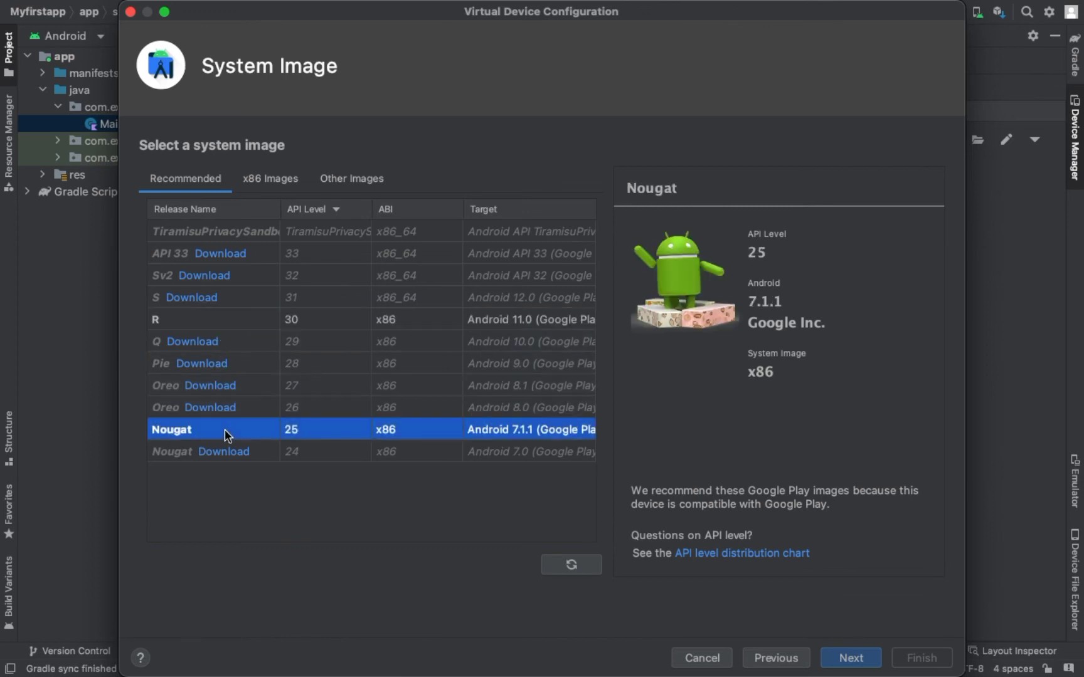
pyautogui.click(263, 312)
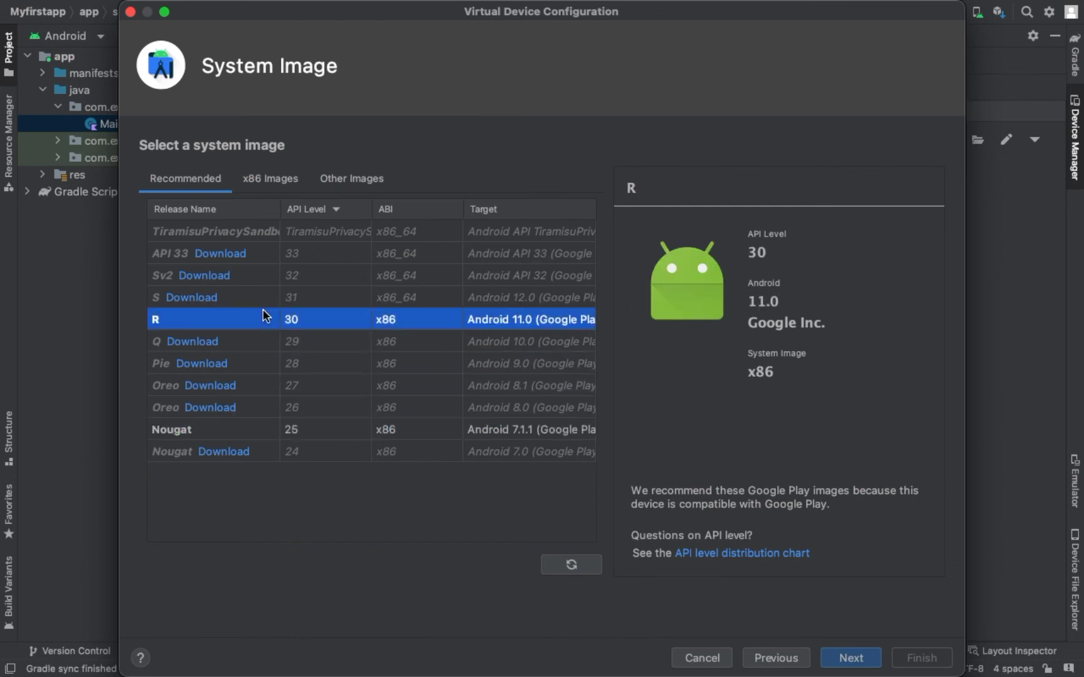
pyautogui.click(259, 431)
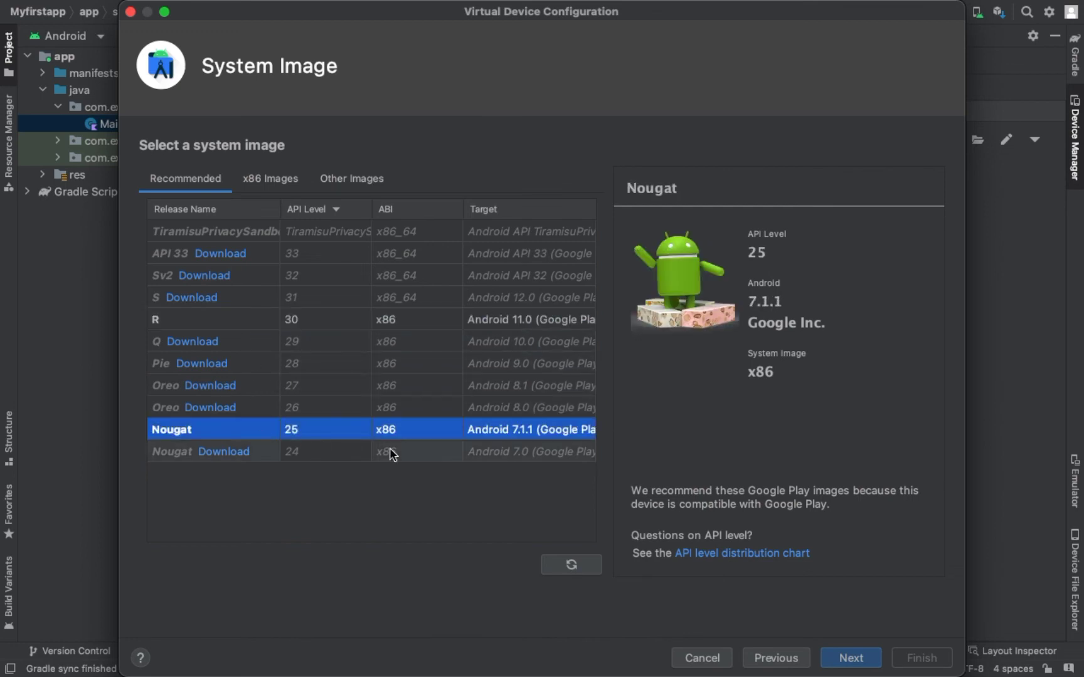
pyautogui.click(854, 659)
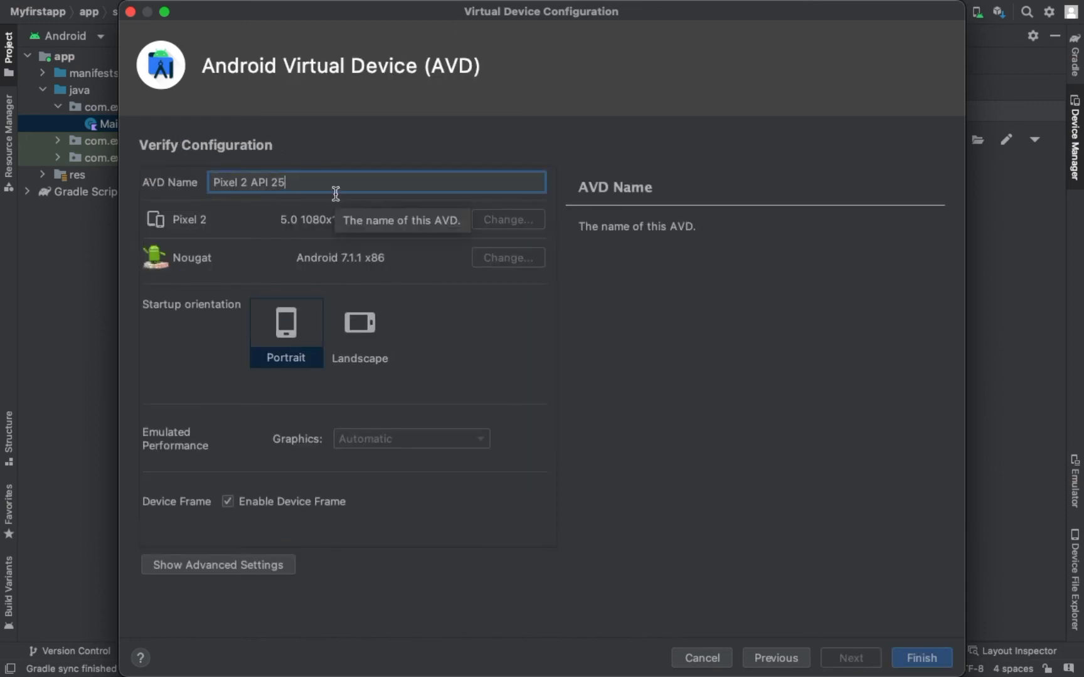
# Step: Name the virtual device Pixel 2 Android 7, finish creating it, and run the app on it
pyautogui.press('BackSpace')
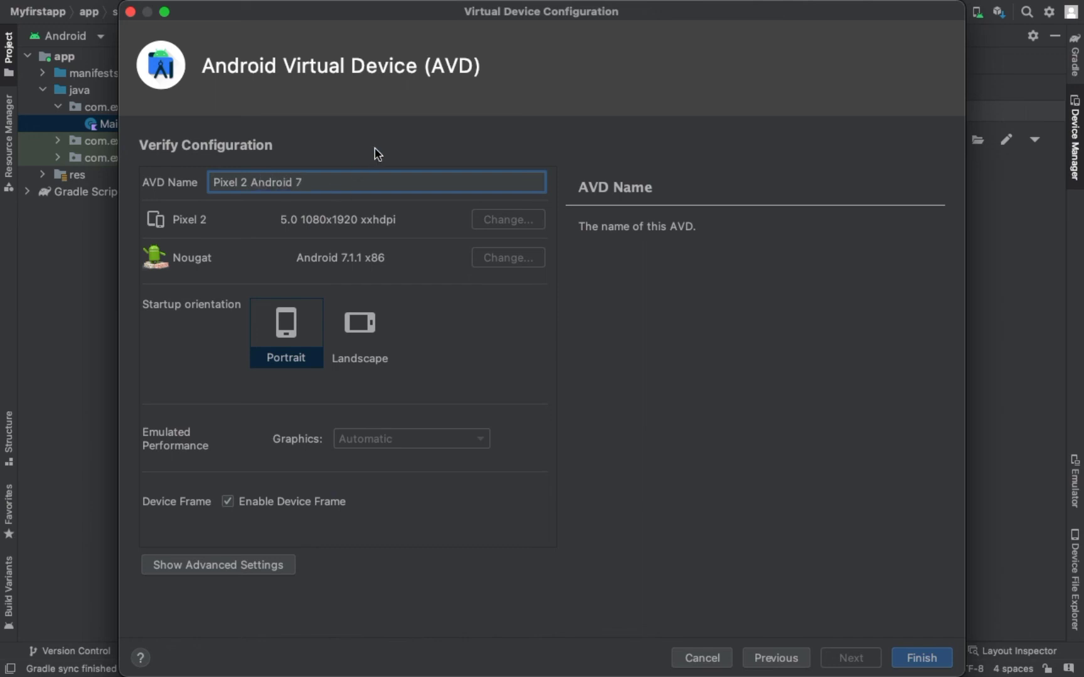
pyautogui.click(918, 667)
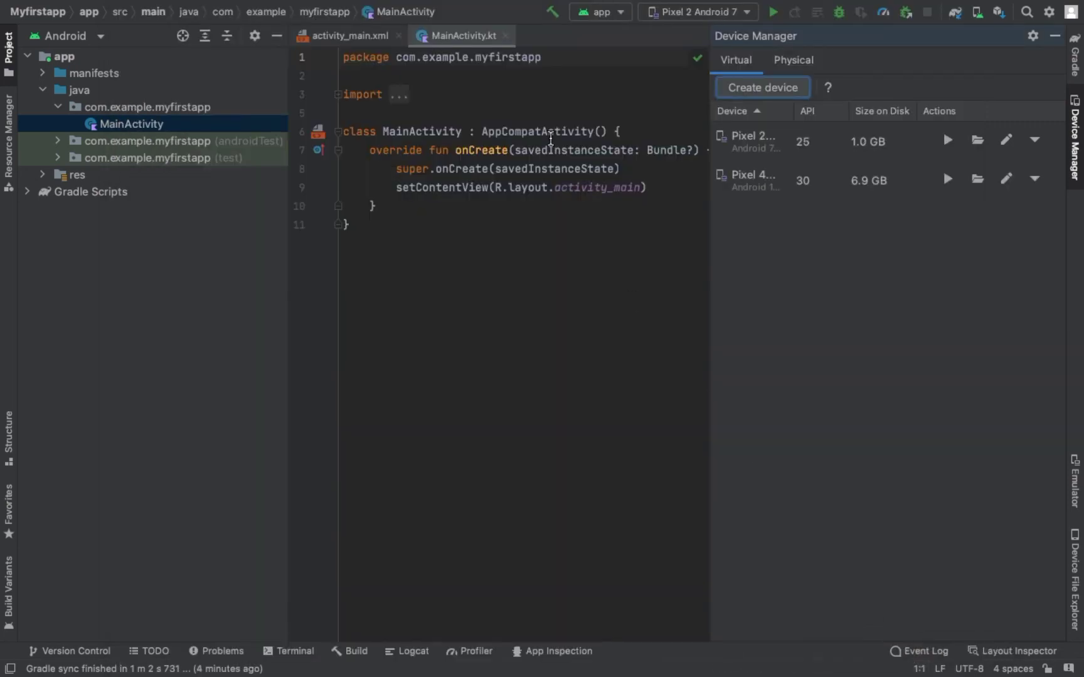
pyautogui.moveTo(703, 16)
pyautogui.click(776, 15)
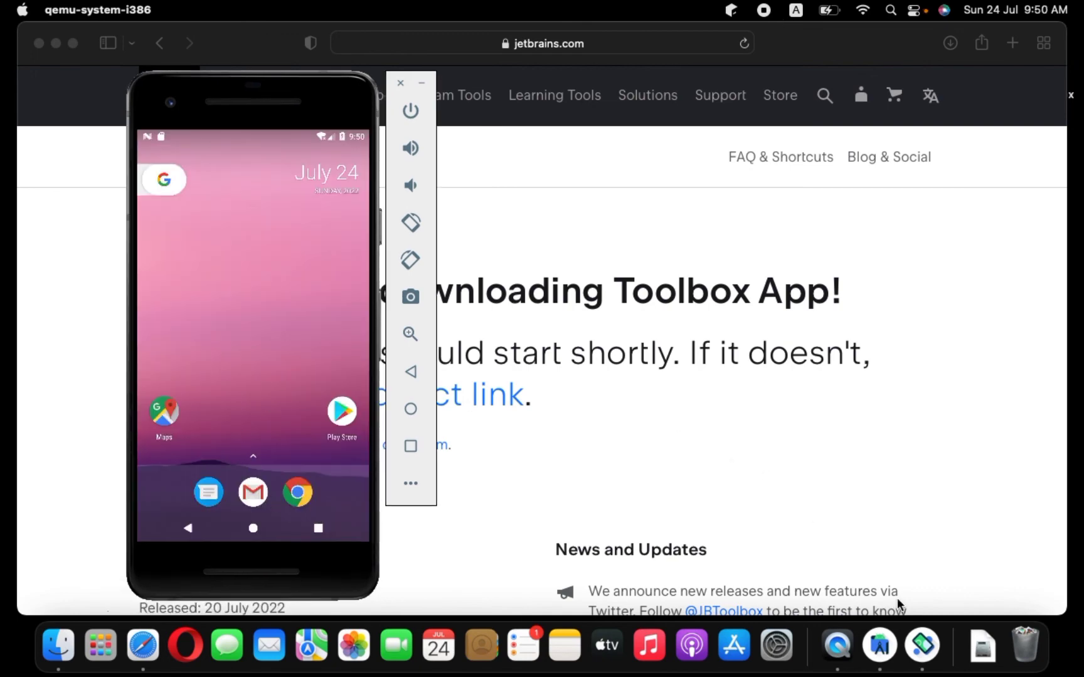
# Step: Maximize the Android Studio window and reposition the emulator window over the code editor
pyautogui.click(880, 645)
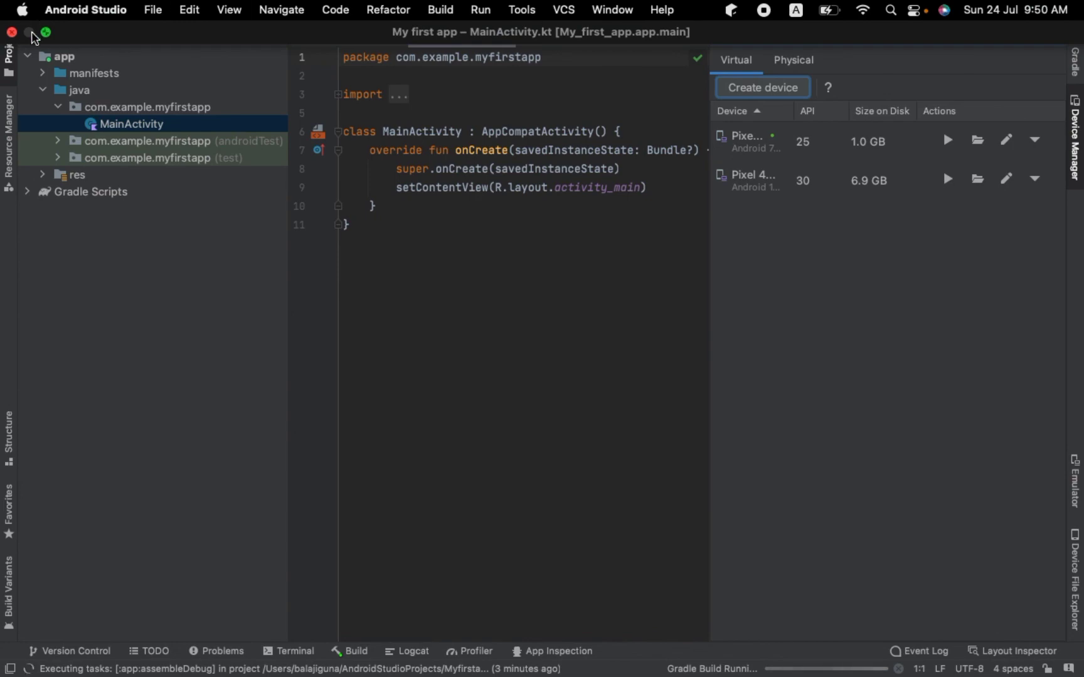
pyautogui.click(46, 32)
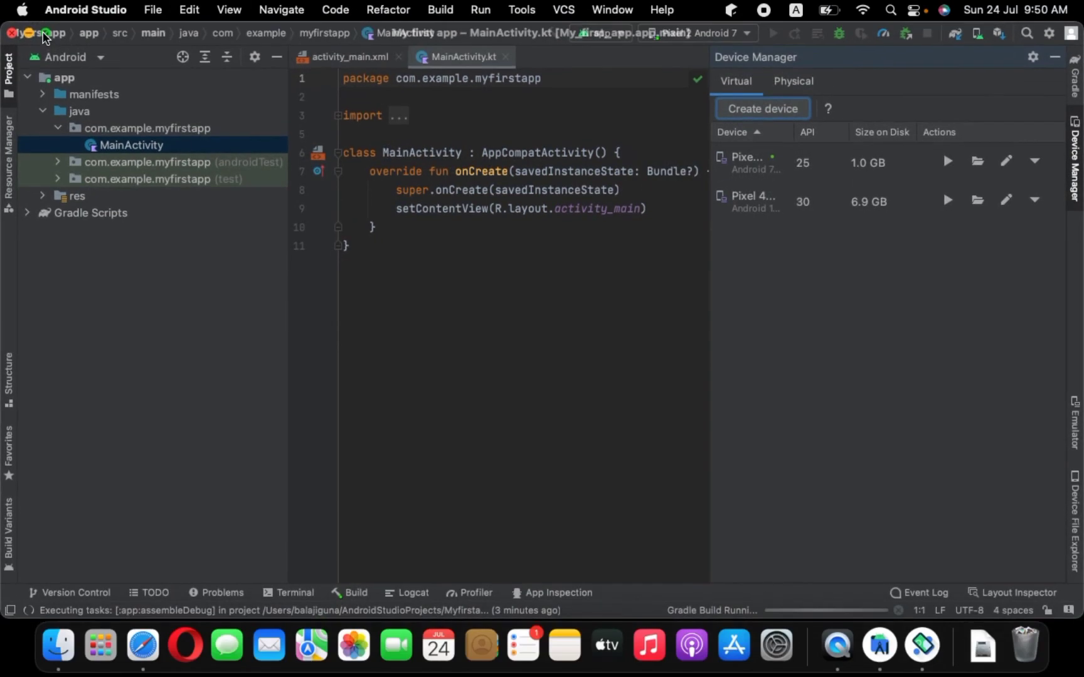
pyautogui.click(930, 653)
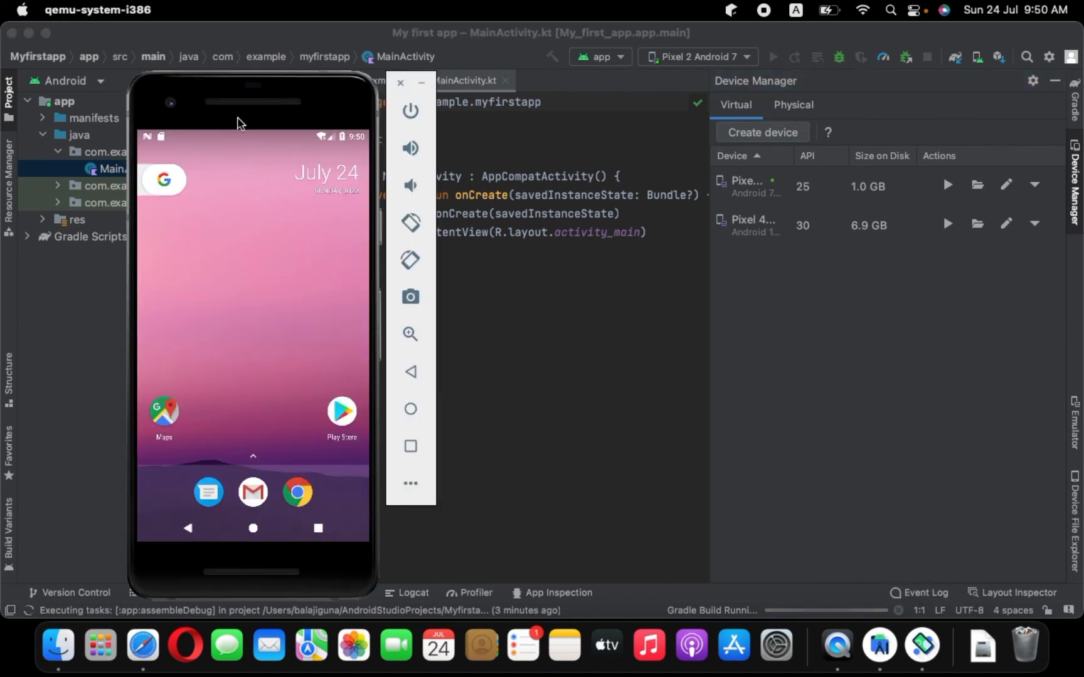
pyautogui.moveTo(244, 100); pyautogui.dragTo(683, 103)
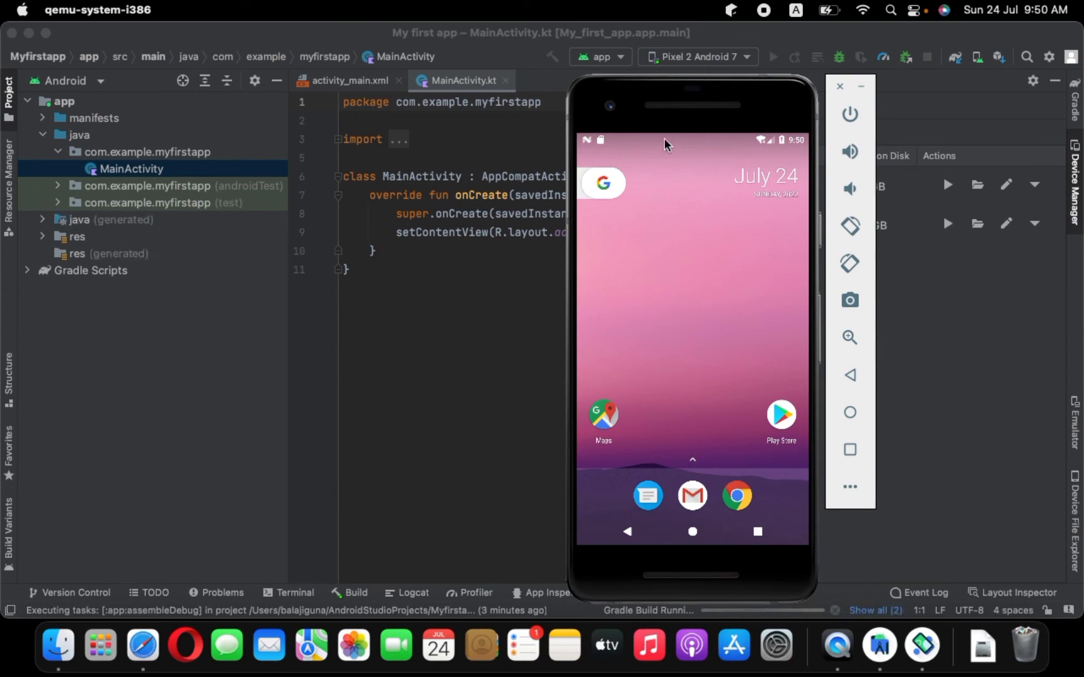
pyautogui.moveTo(670, 102); pyautogui.dragTo(392, 104)
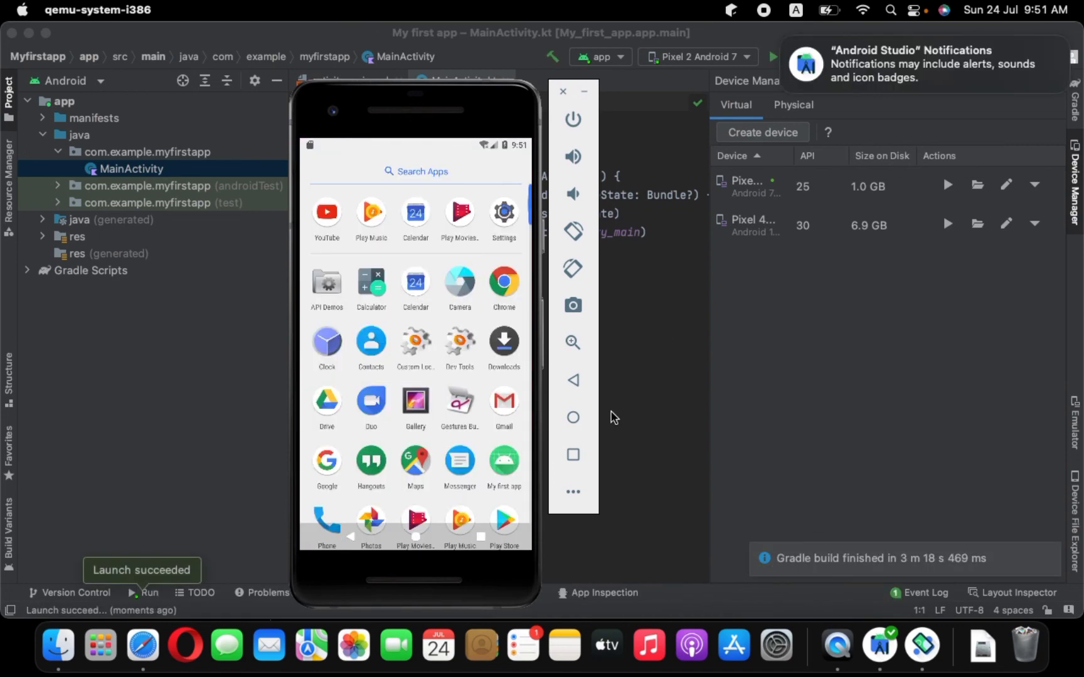